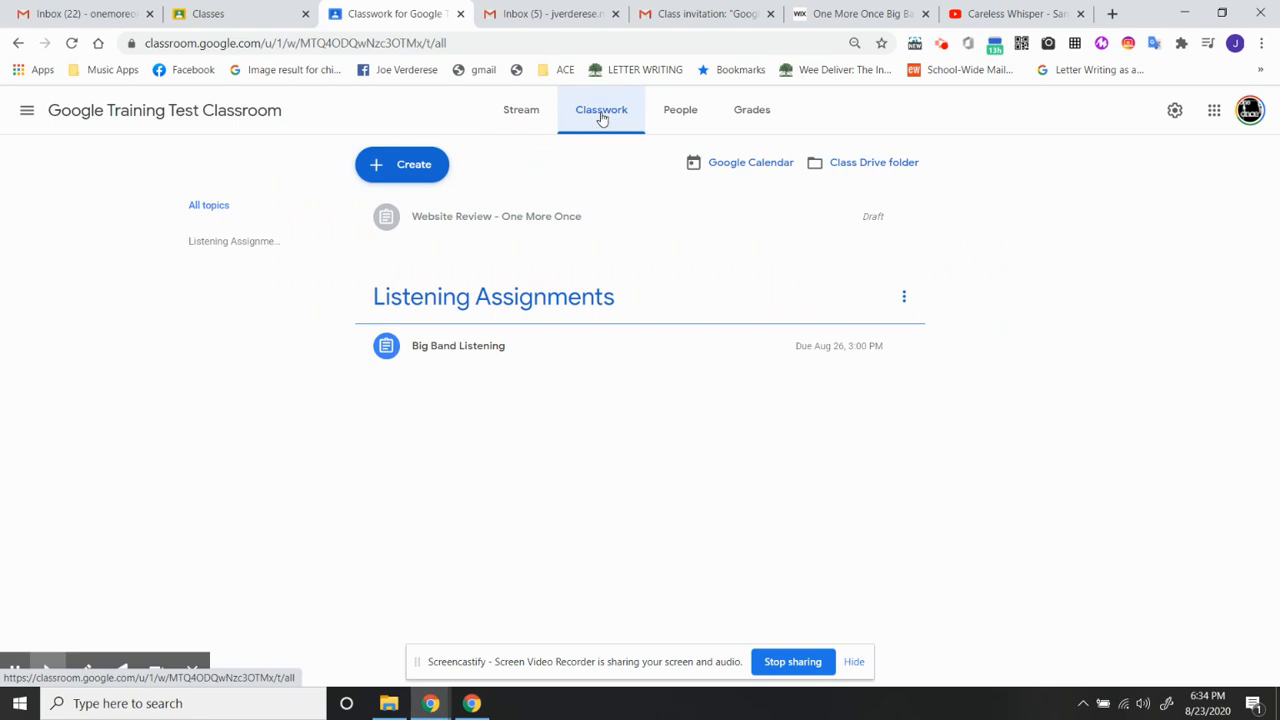
# - Create a new assignment titled "Website Review - One More Once Big Band"
pyautogui.click(397, 166)
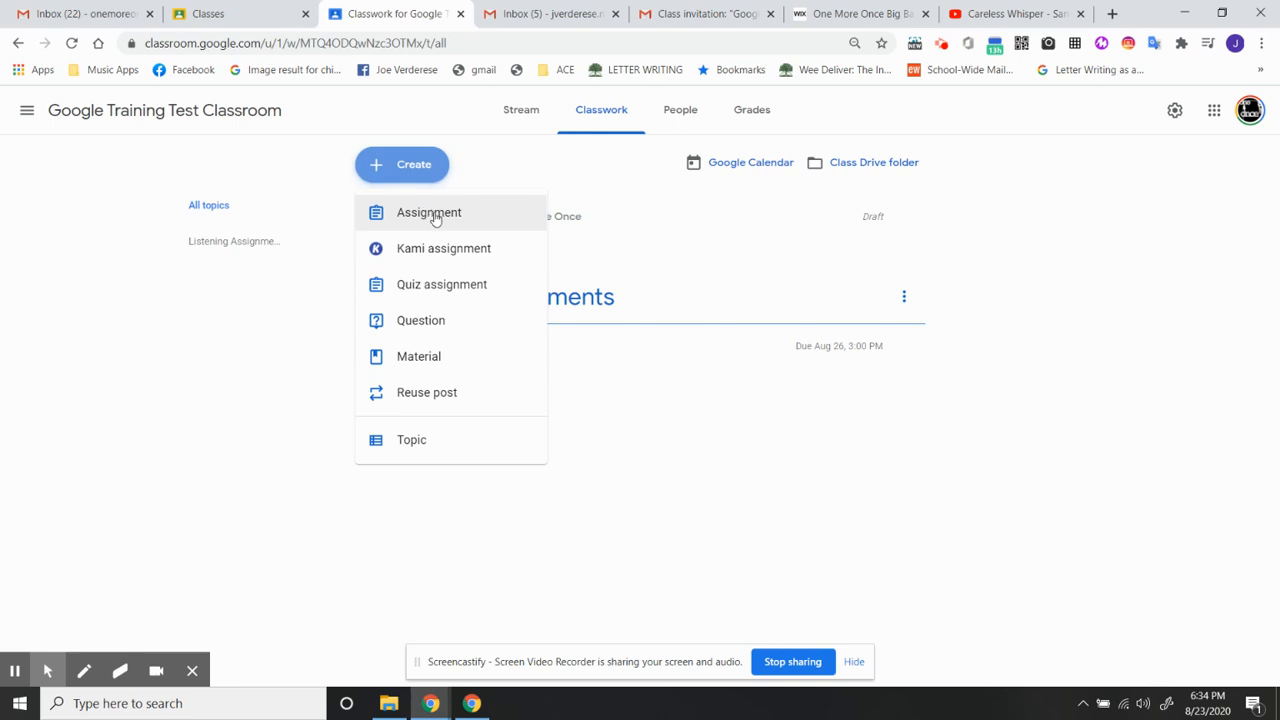
pyautogui.click(432, 215)
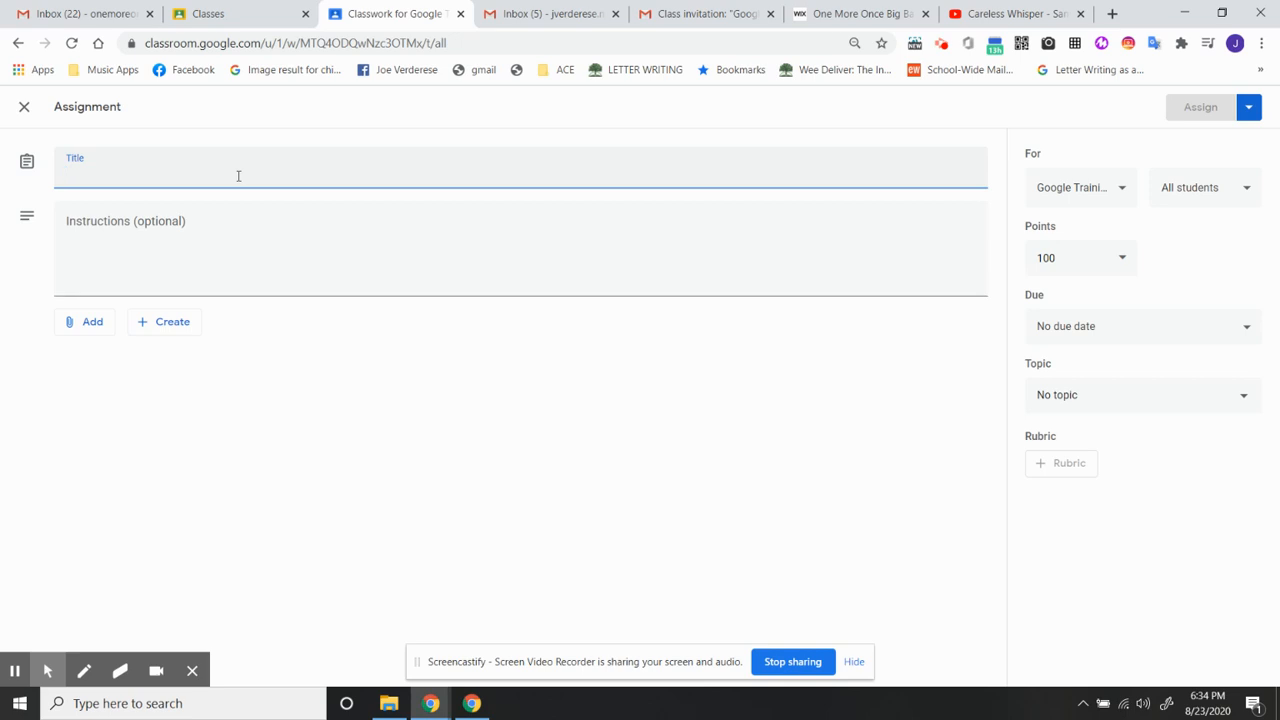
pyautogui.write('Website Review - One More')
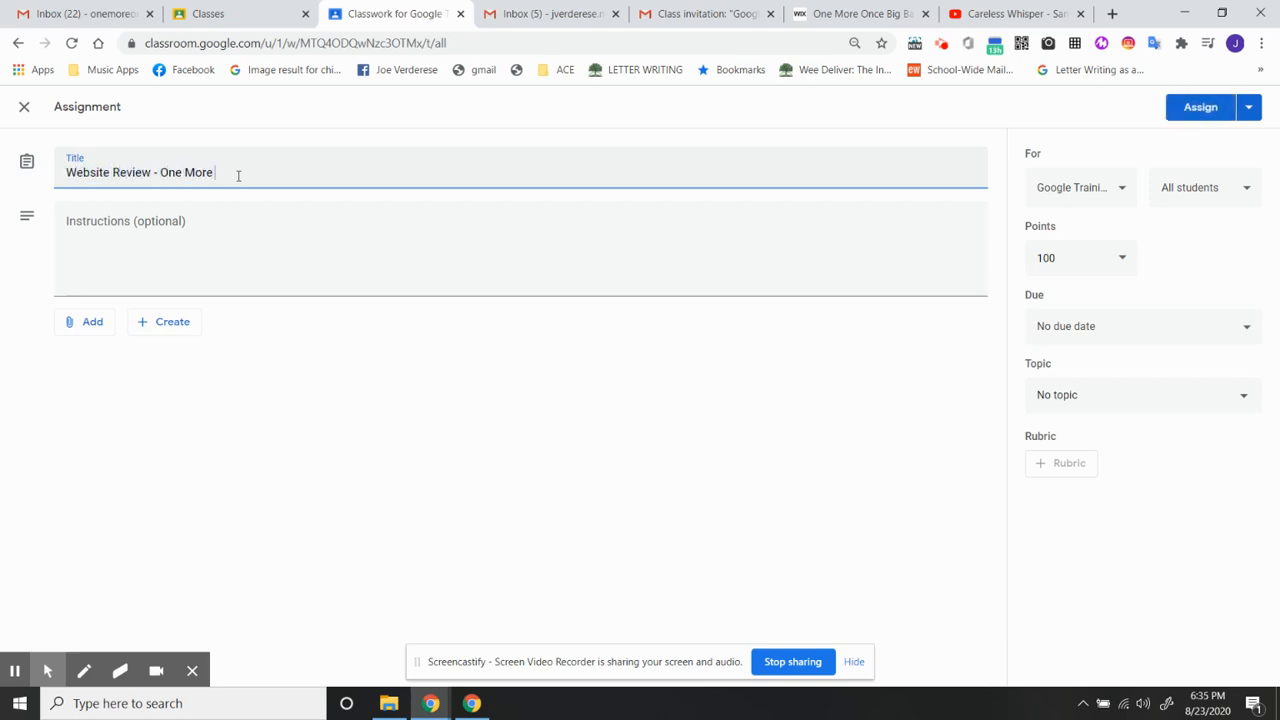
pyautogui.write('ce Big Band')
# - Paste instructions asking students to check out the linked website and leave a private comment discussing 2 things they learned from it
pyautogui.click(251, 238)
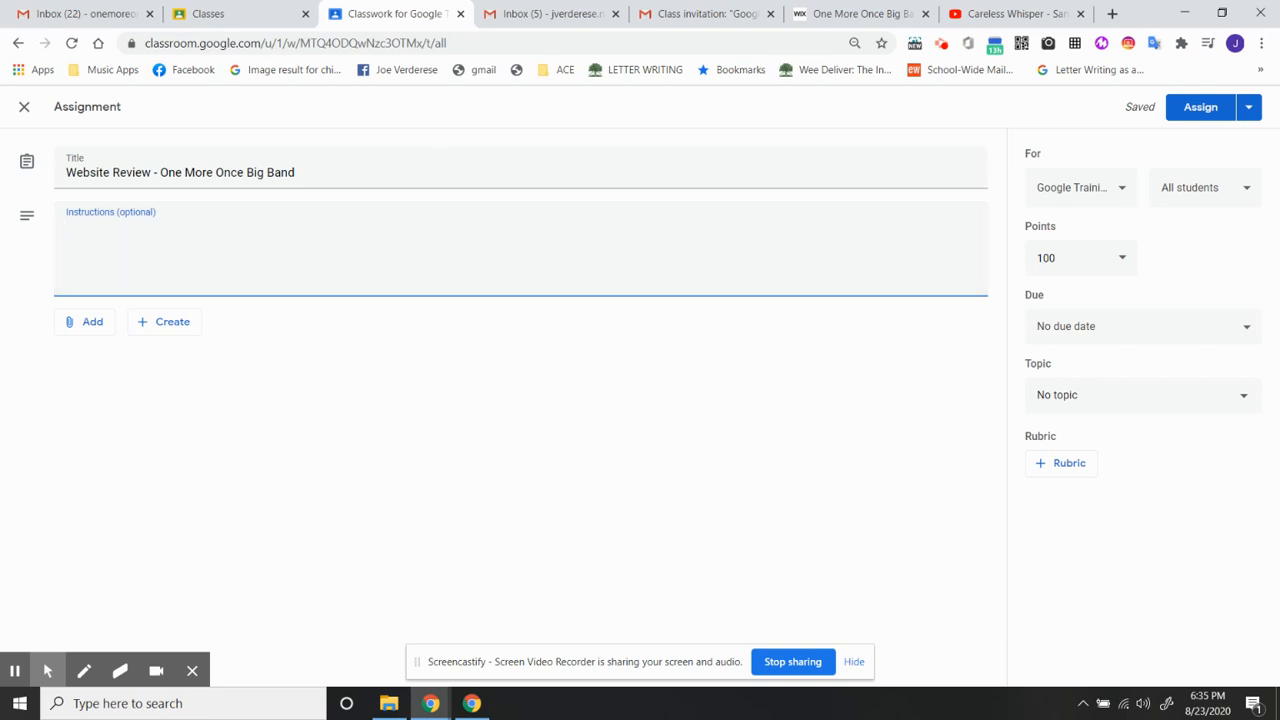
pyautogui.hotkey('alt', 'Tab')
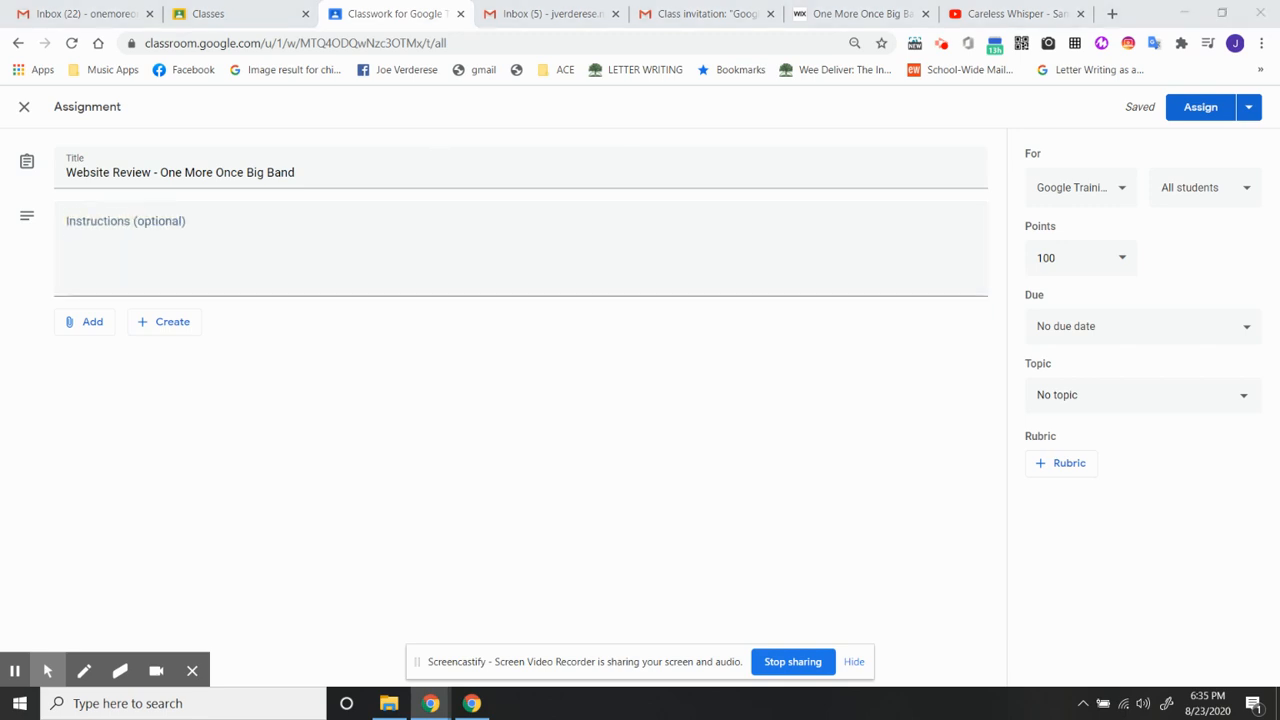
pyautogui.click(206, 249)
pyautogui.write('Click the link to check out this website.  After browsing the site, leave a private comment discussing 2 things you learned from the site.')
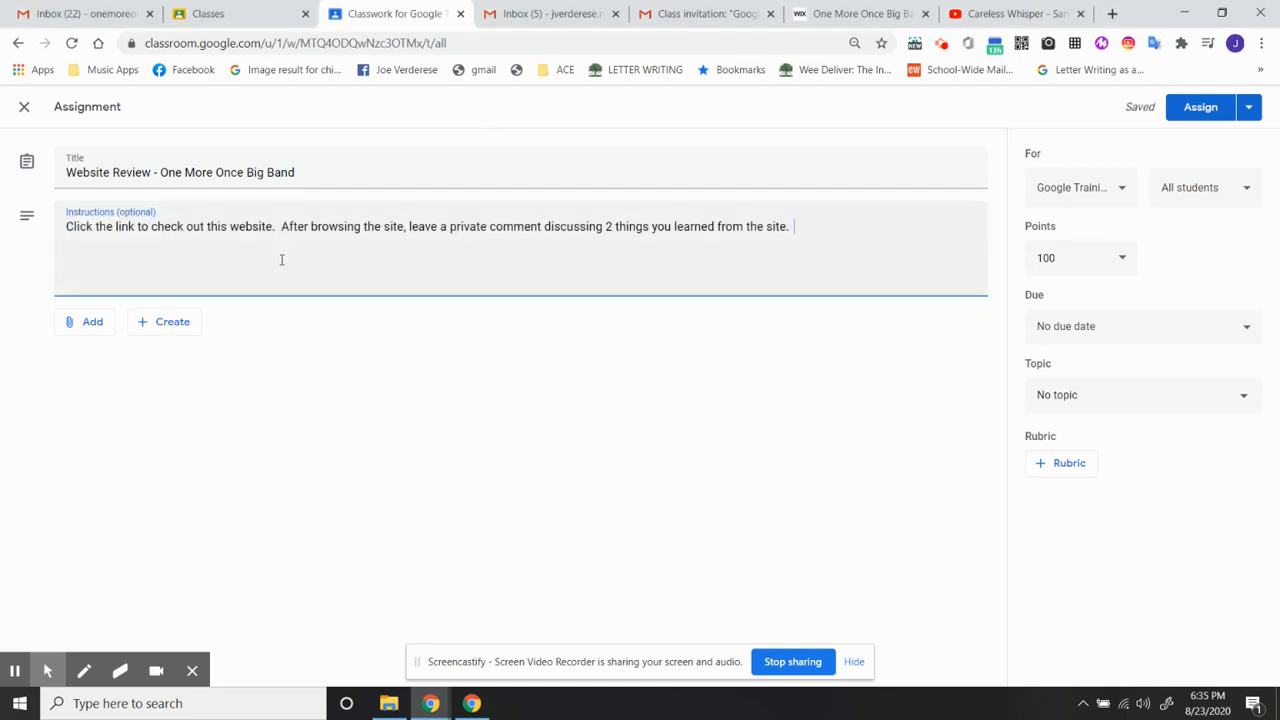
# - Attach the Google Form "Virtual Lesson With a Legend - Student Registration (One More Once Big Band)" from Google Drive to the assignment
pyautogui.click(95, 322)
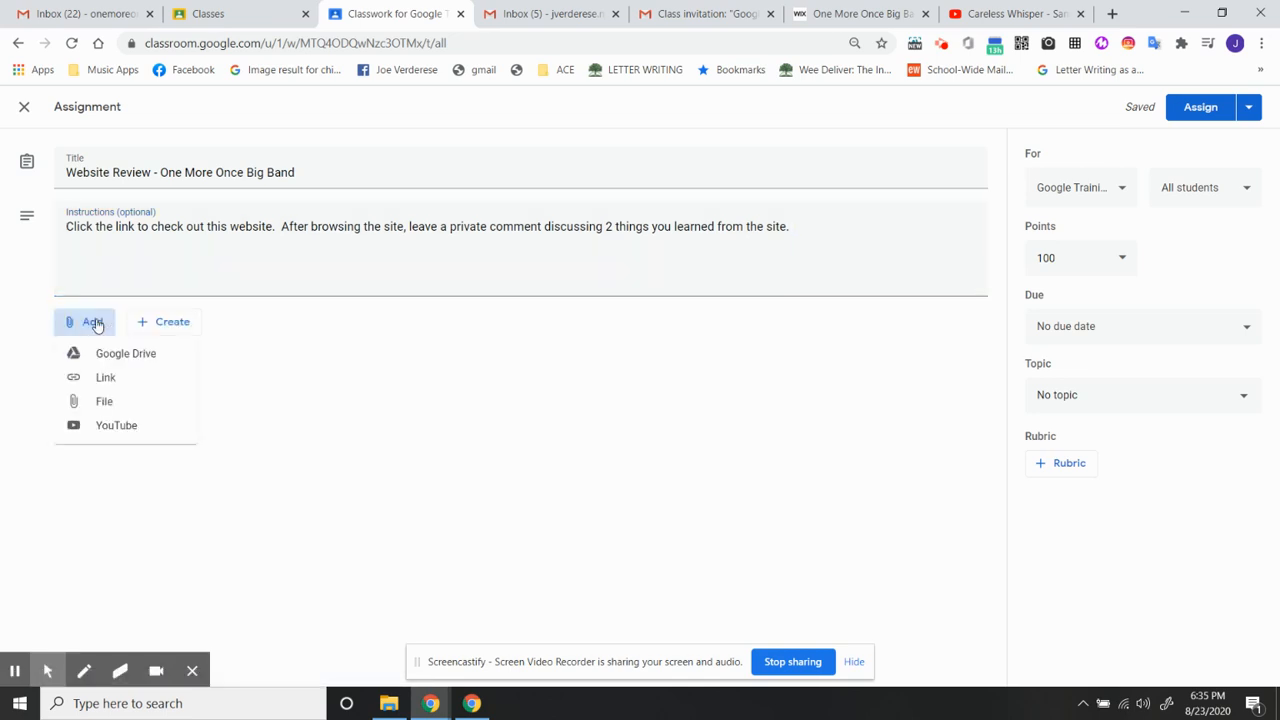
pyautogui.click(128, 358)
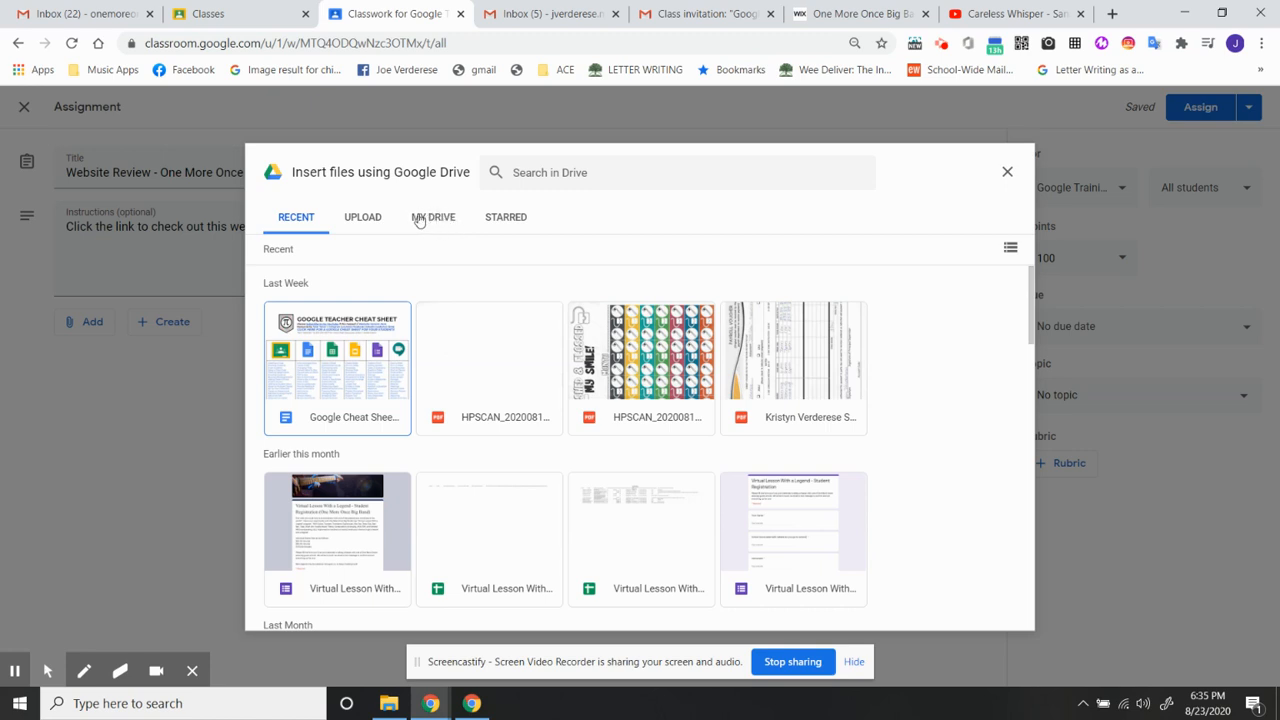
pyautogui.click(368, 558)
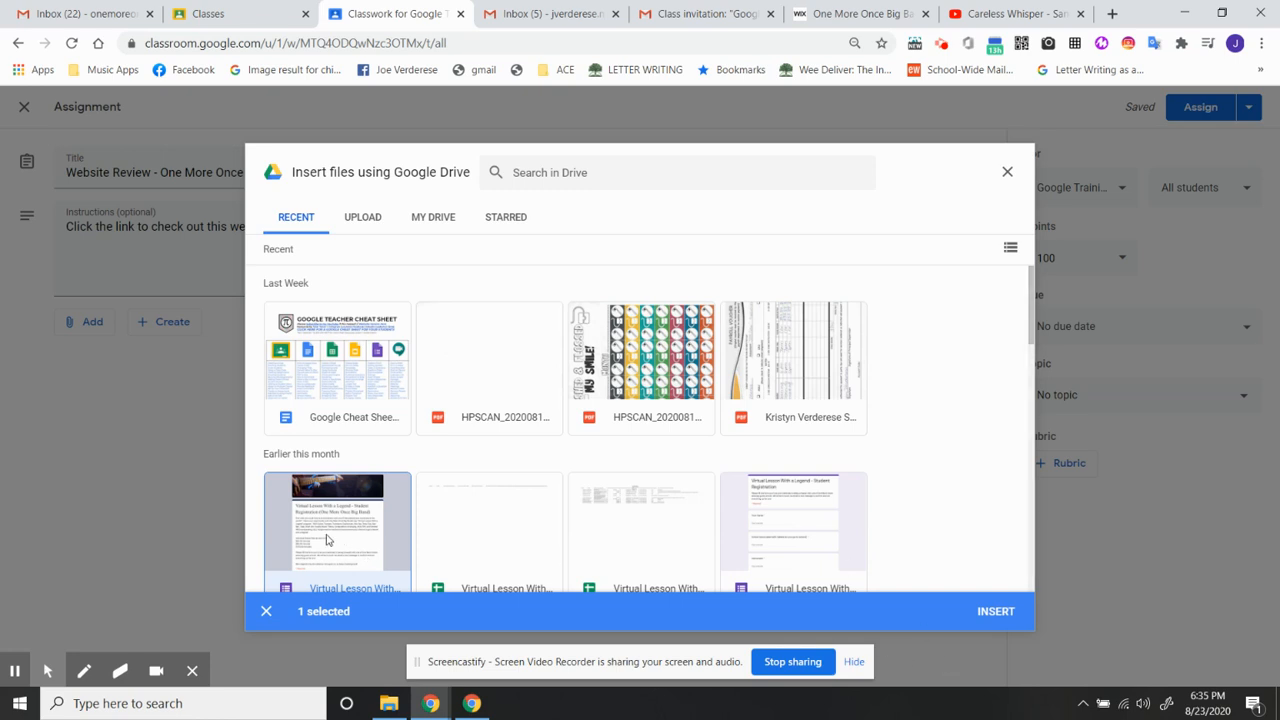
pyautogui.click(321, 522)
pyautogui.click(321, 522)
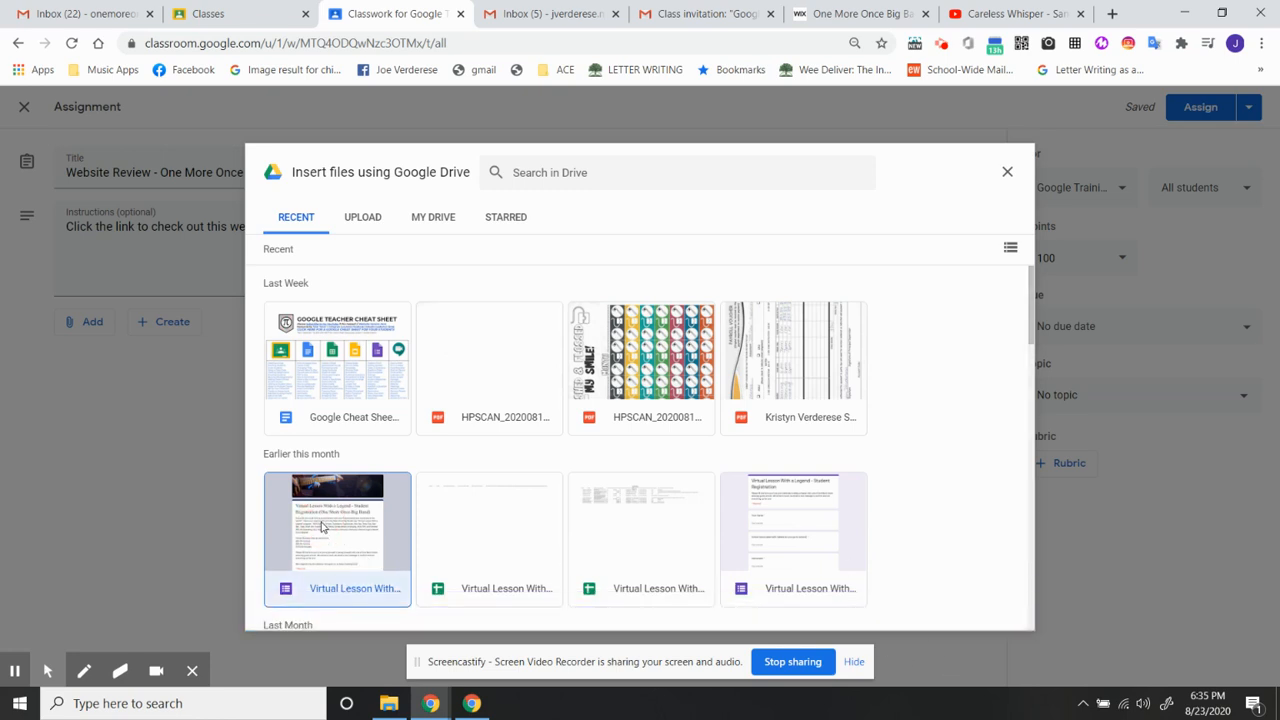
pyautogui.click(993, 611)
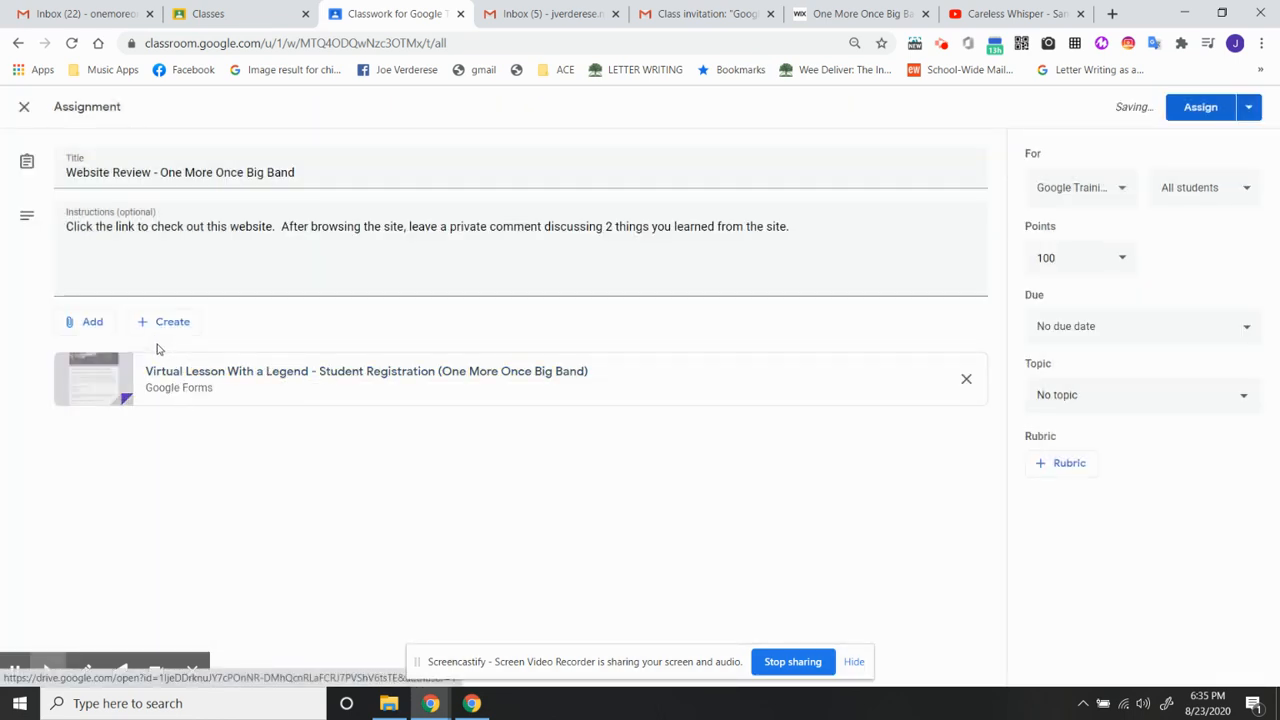
# - Copy the One More Once Big Band website address, onemoreoncebigband.wixsite.com/onemoreonce, and attach it to the assignment as a link
pyautogui.click(92, 325)
pyautogui.click(107, 376)
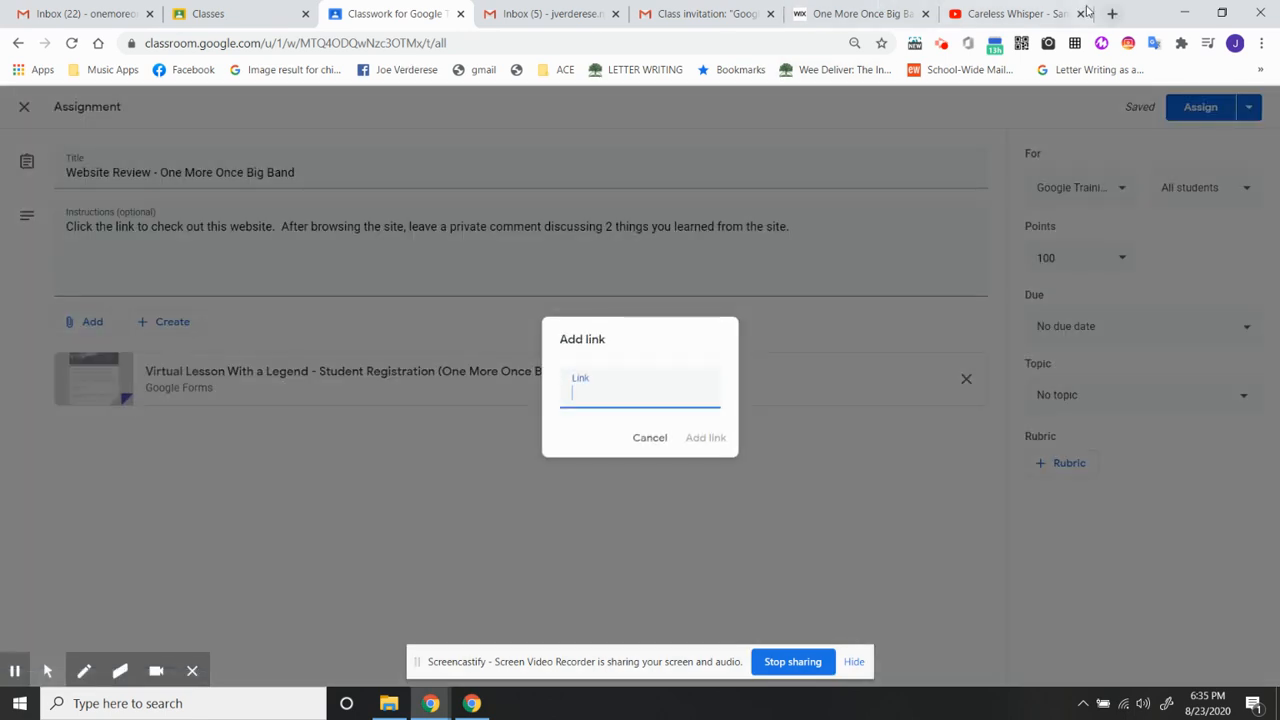
pyautogui.click(850, 13)
pyautogui.click(270, 43)
pyautogui.hotkey('ctrl', 'c')
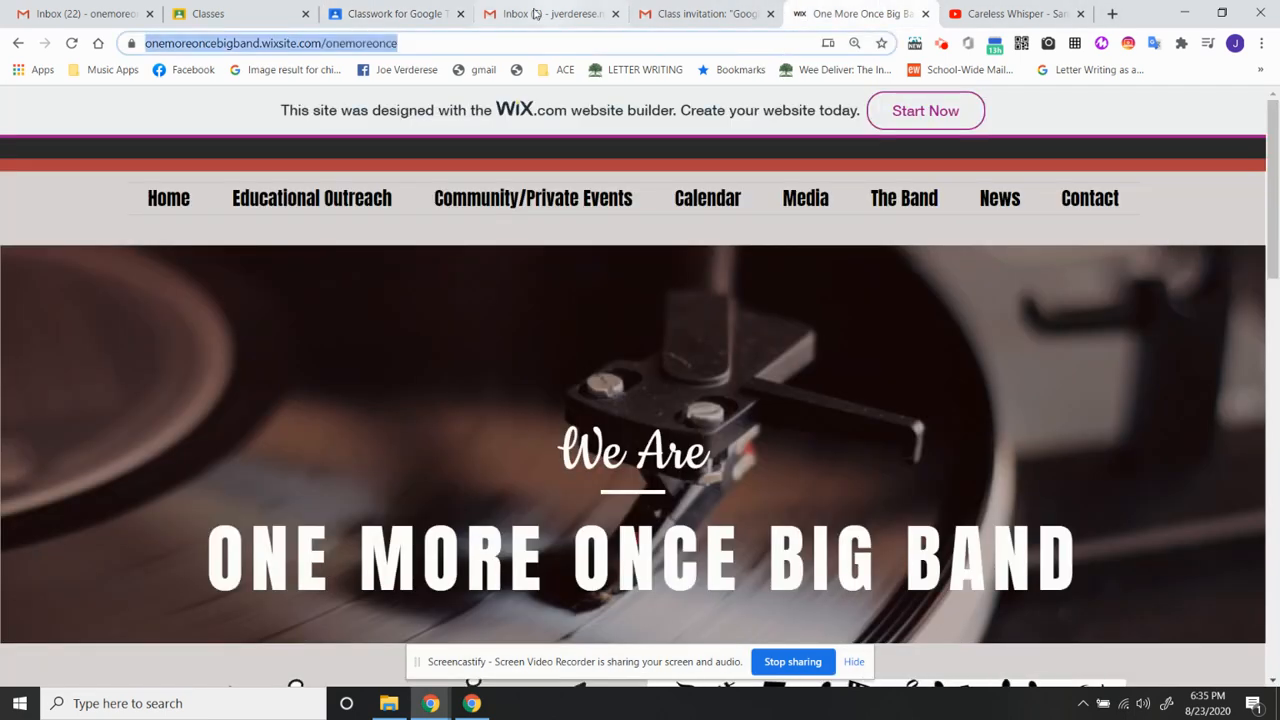
pyautogui.click(420, 17)
pyautogui.hotkey('ctrl', 'v')
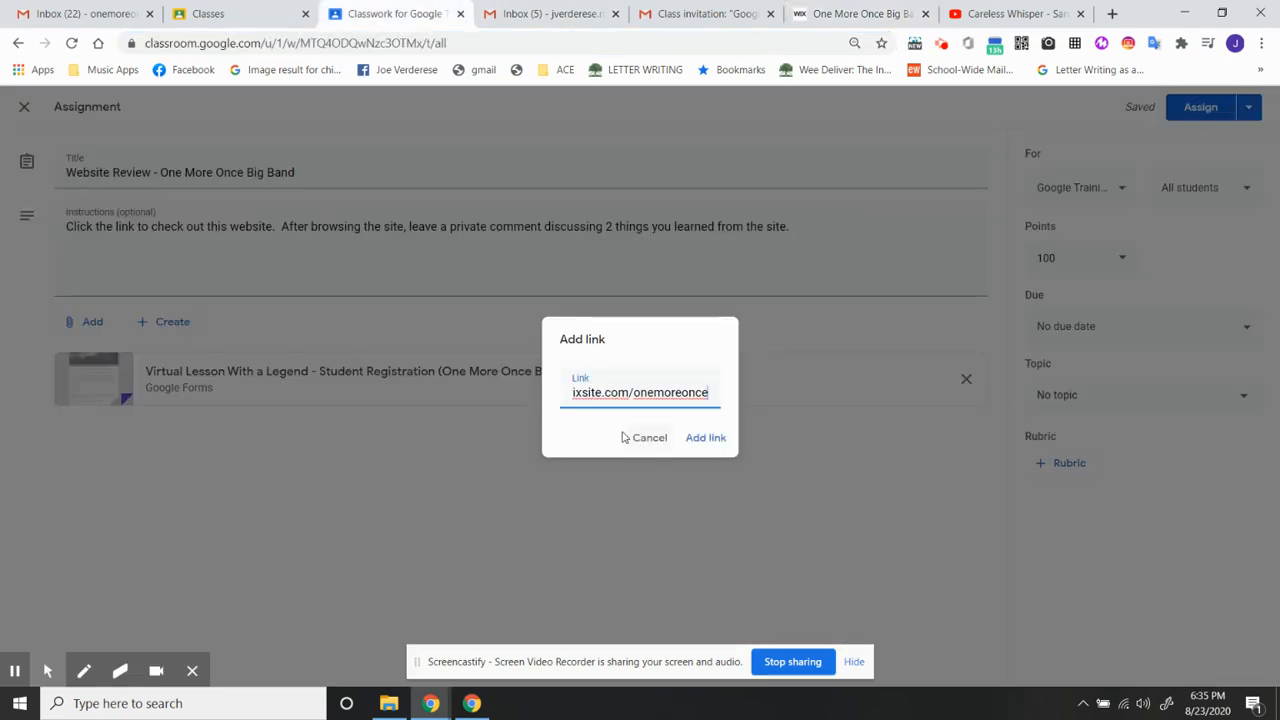
pyautogui.click(700, 439)
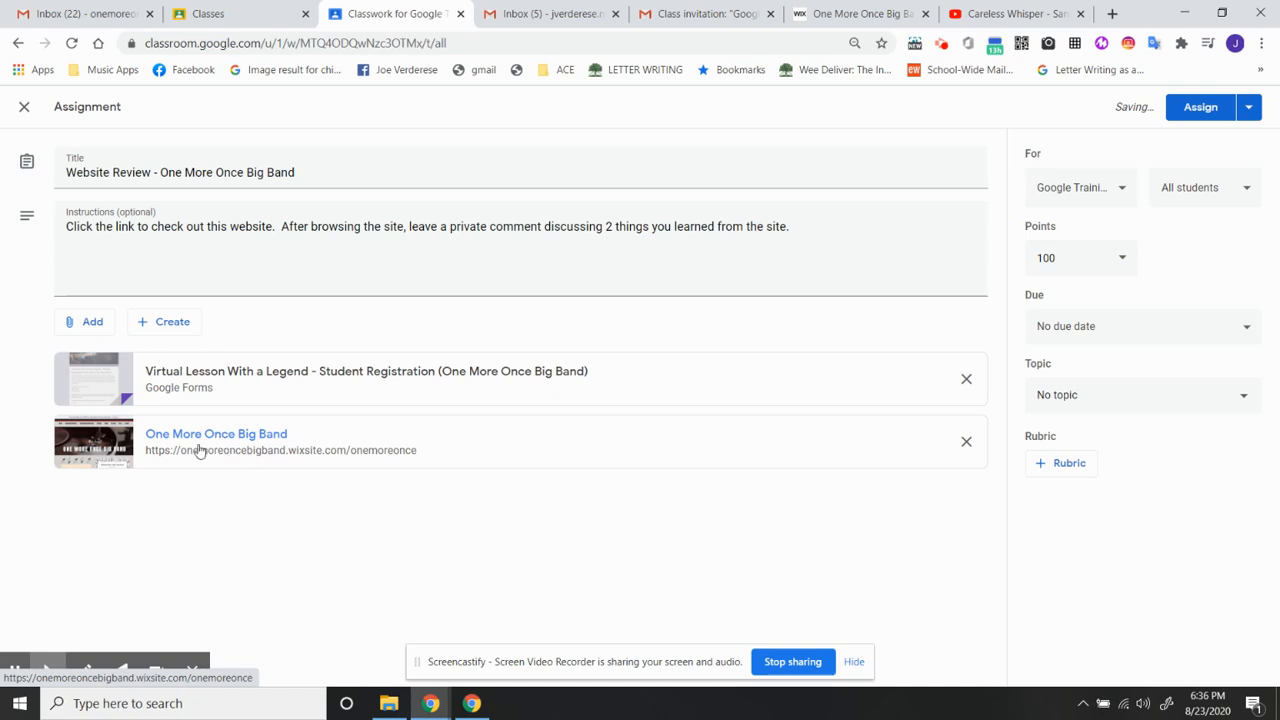
# - Upload the PDF "Zeswitz - NJ Business Certificate" from the computer as an attachment and dismiss the sharing settings notice
pyautogui.click(86, 322)
pyautogui.click(106, 402)
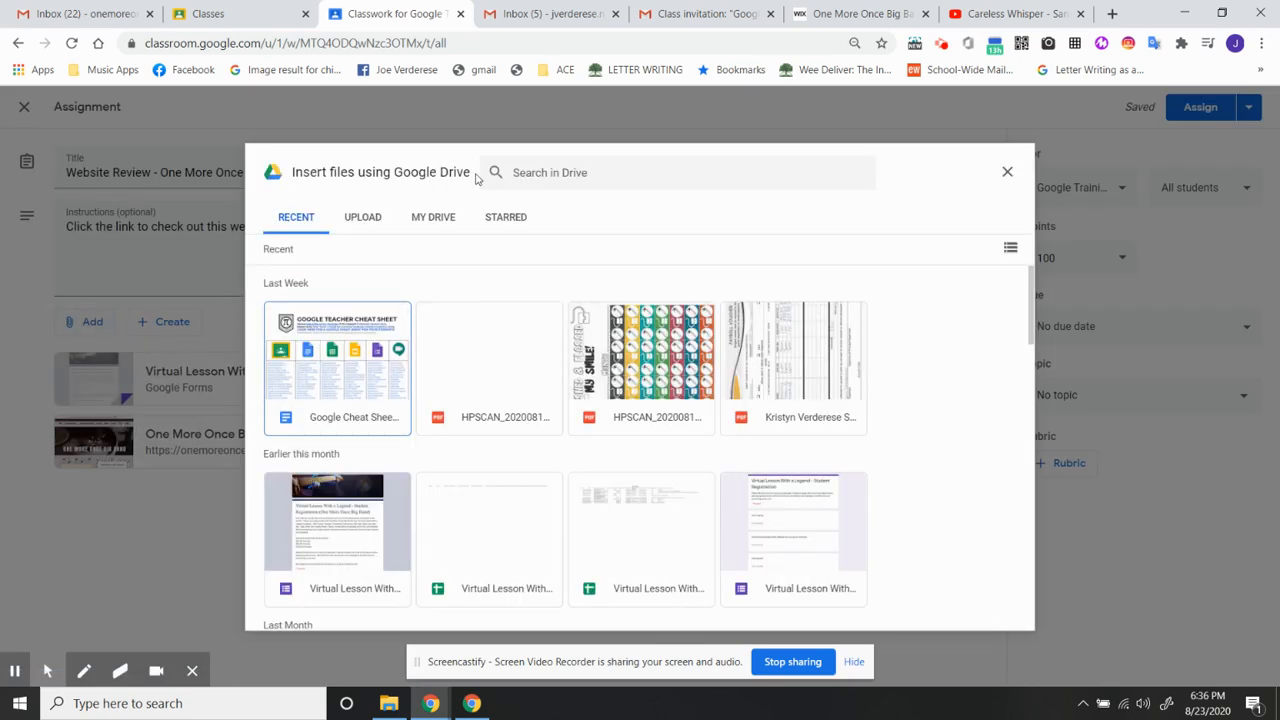
pyautogui.click(361, 218)
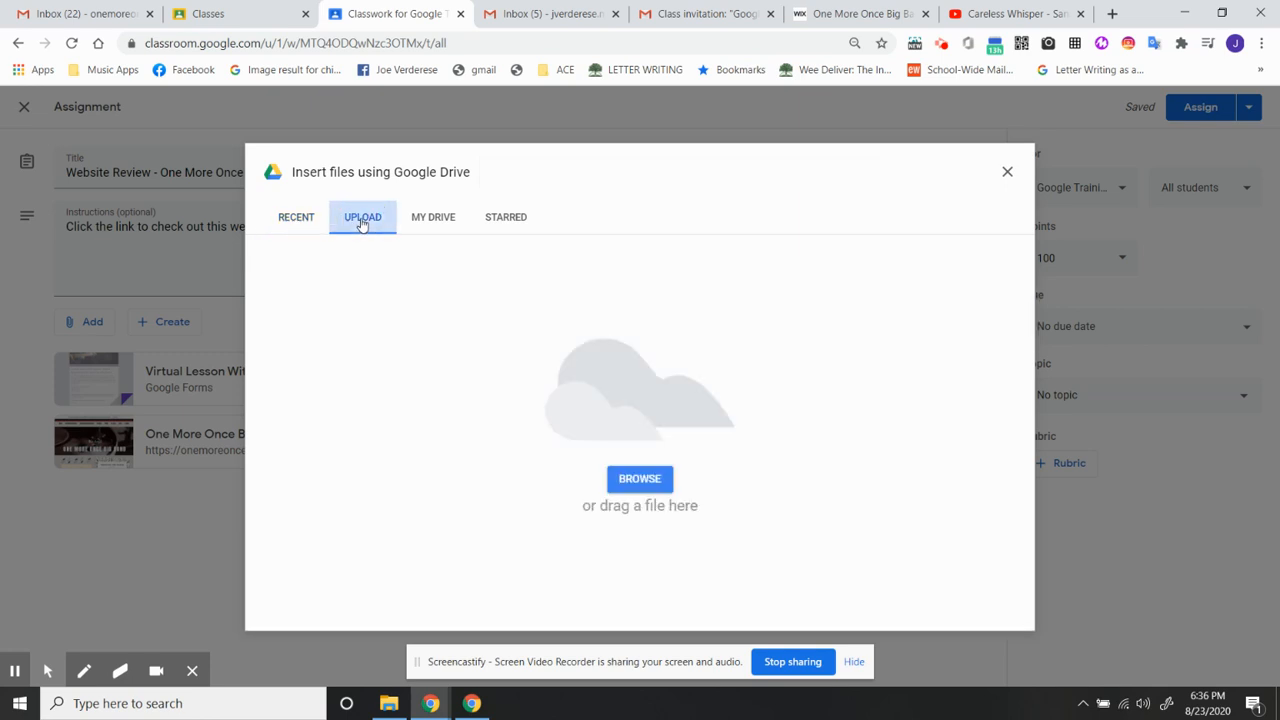
pyautogui.click(638, 476)
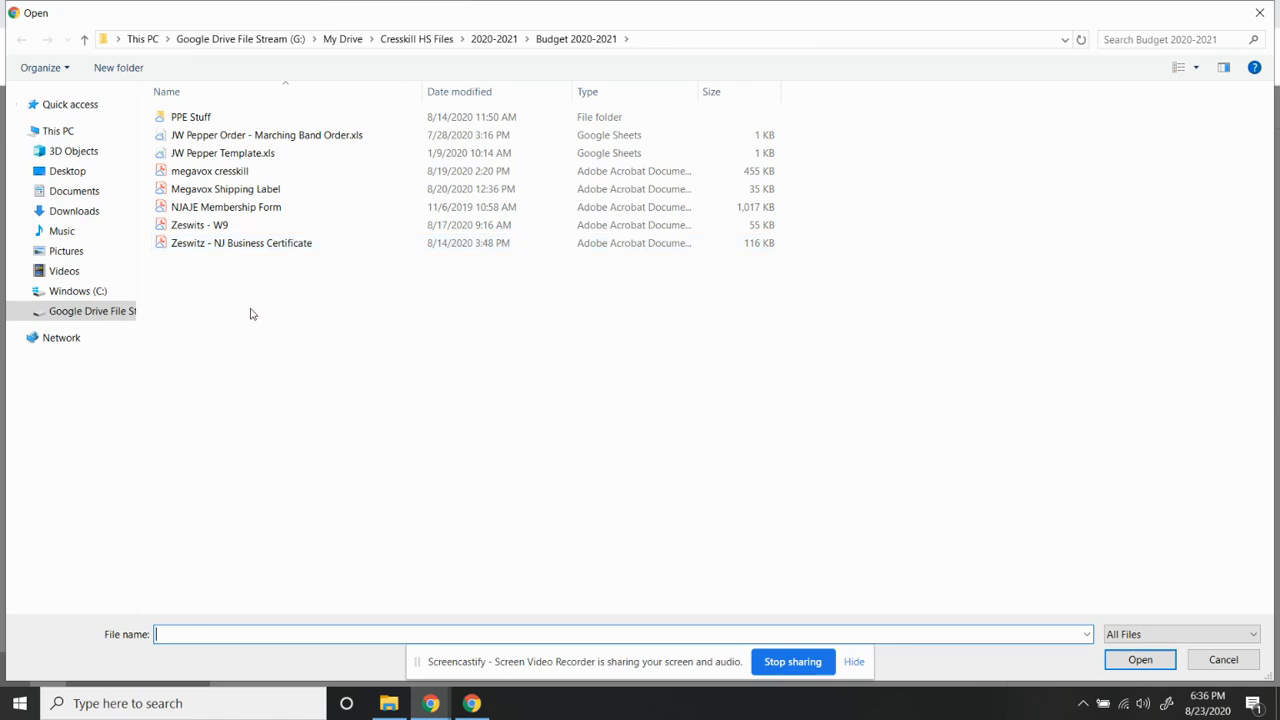
pyautogui.doubleClick(222, 242)
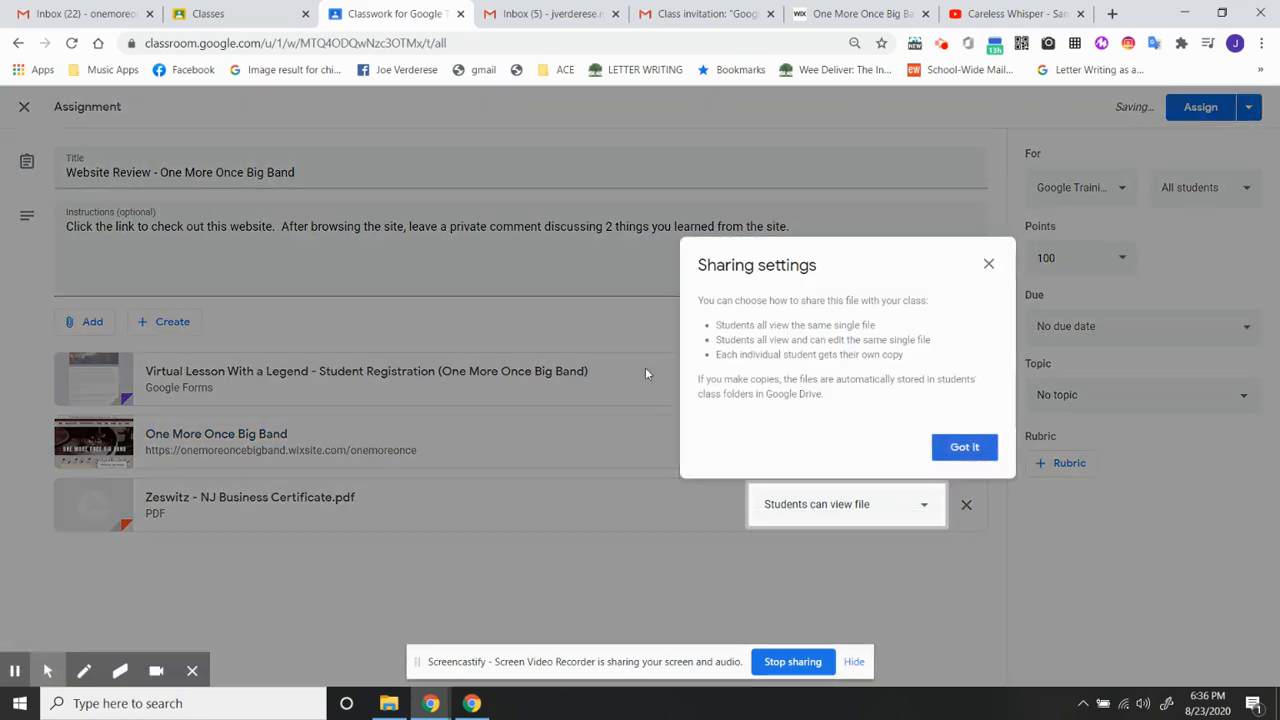
pyautogui.click(976, 449)
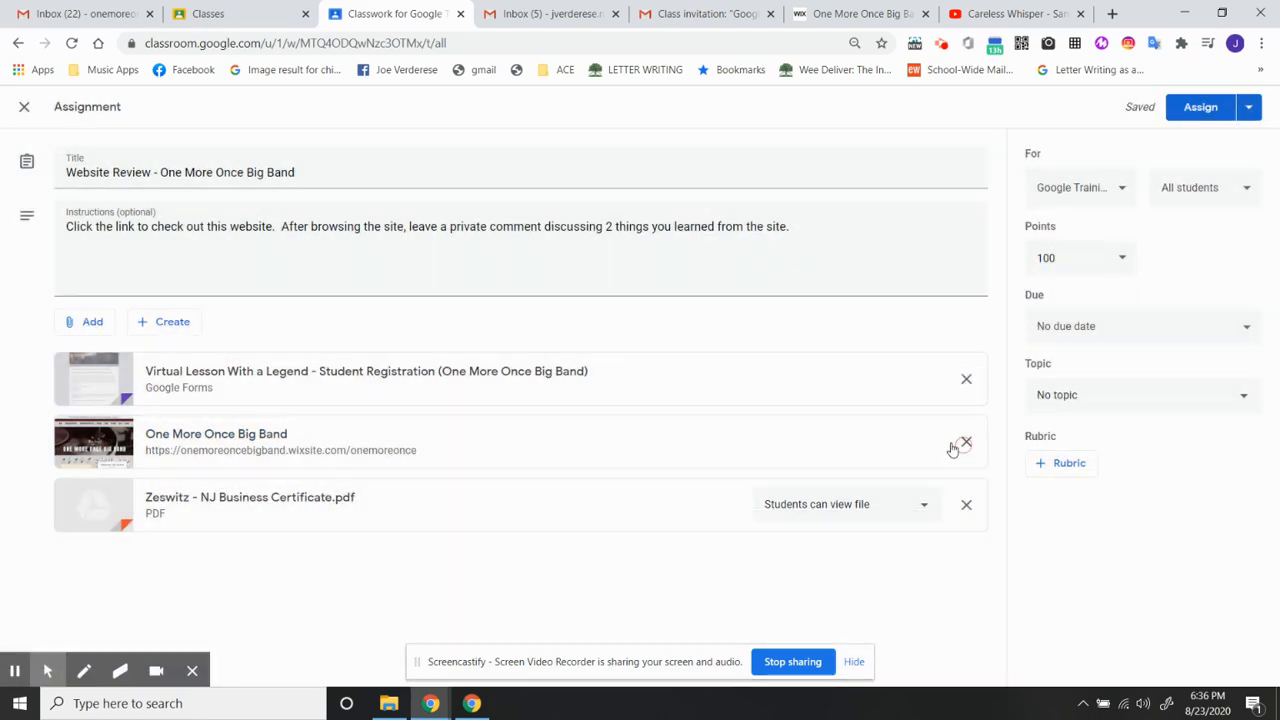
# - Attach the YouTube video "Careless Whisper - Santa & Friends" by copying its address and searching for it in the video picker
pyautogui.click(97, 323)
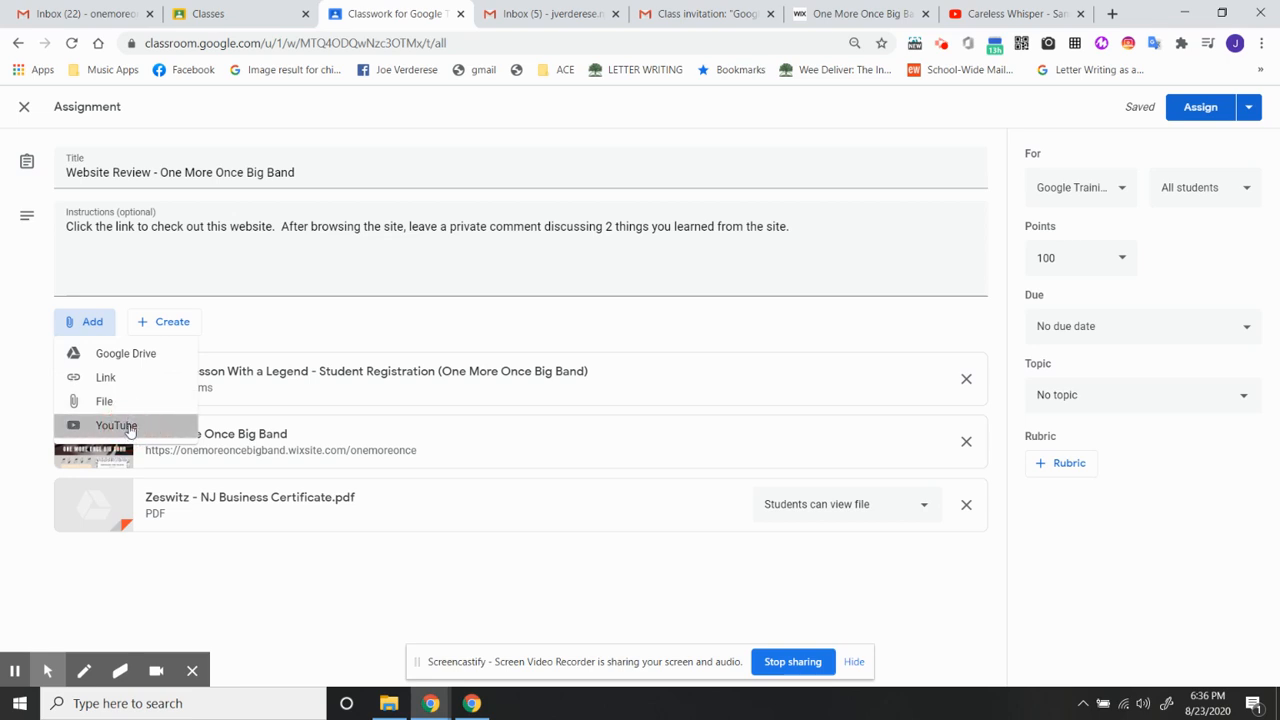
pyautogui.click(146, 358)
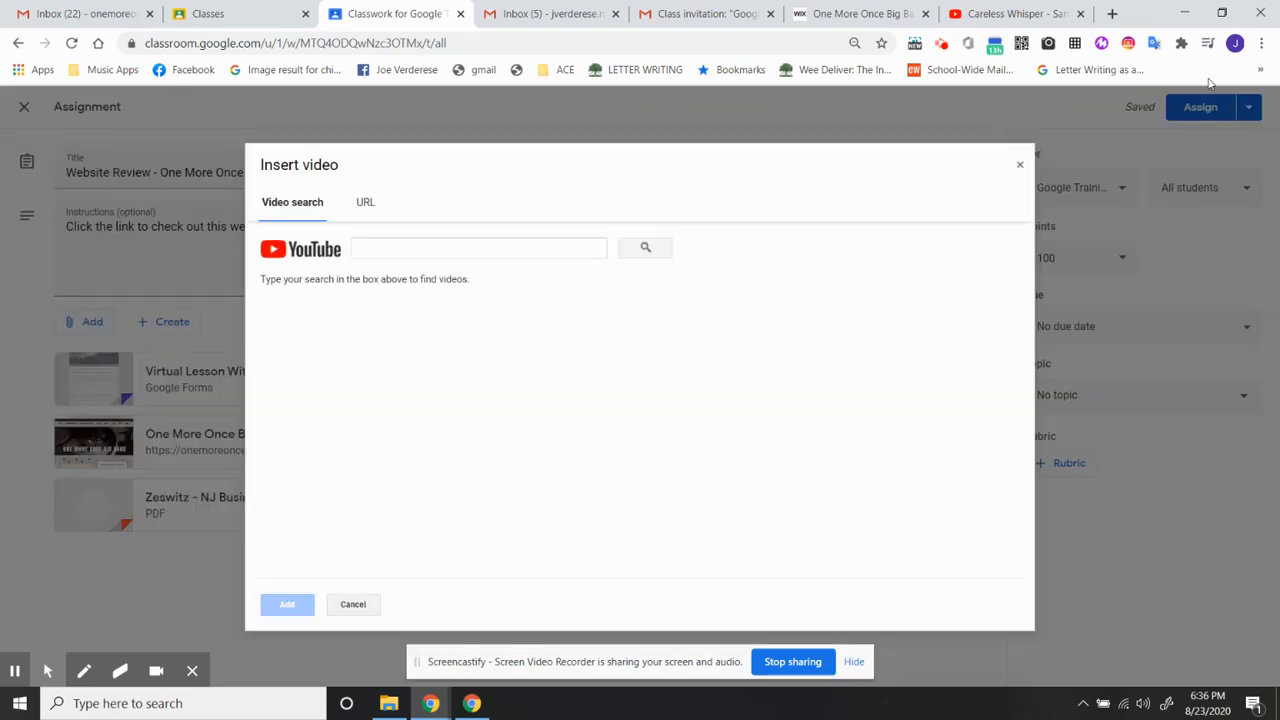
pyautogui.click(1015, 13)
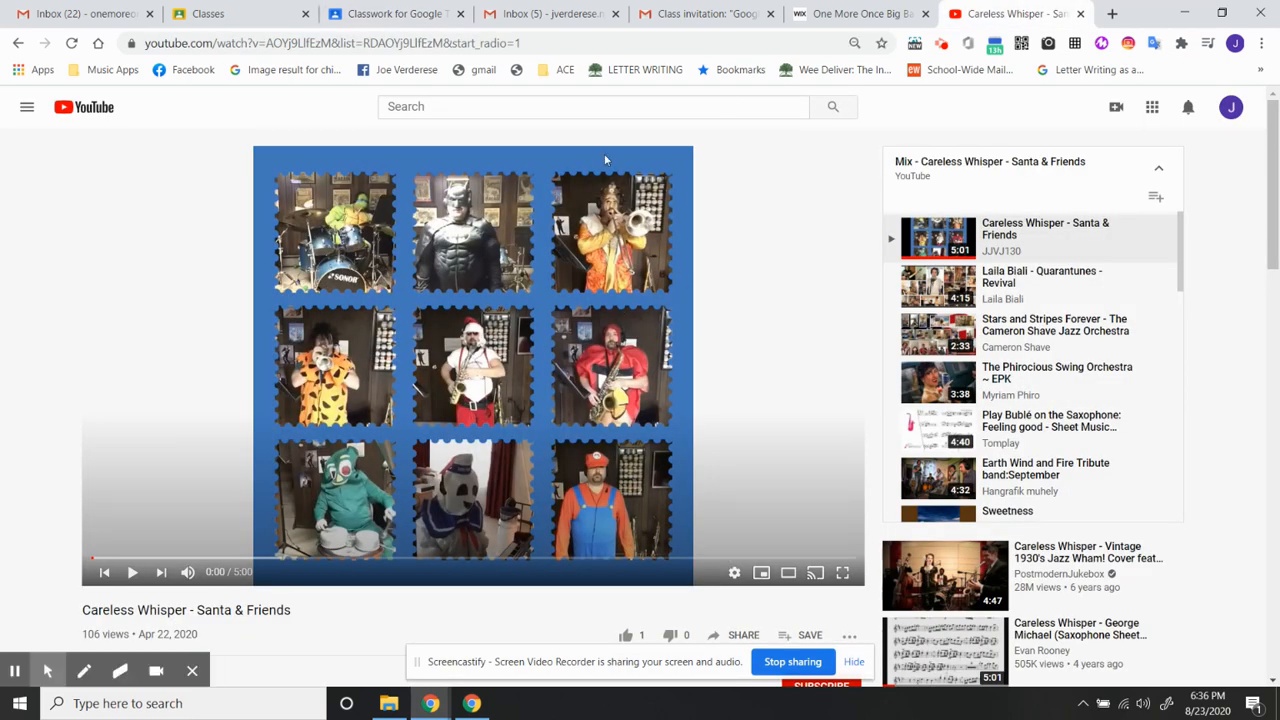
pyautogui.click(531, 42)
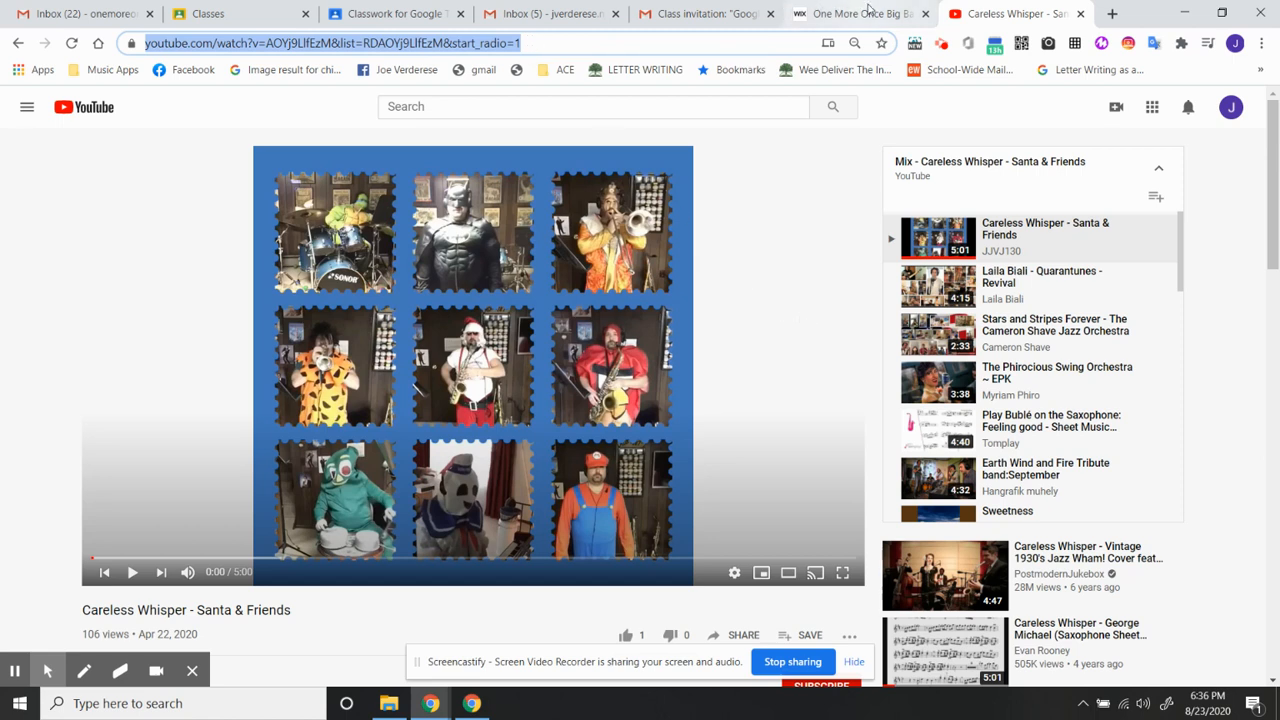
pyautogui.click(410, 14)
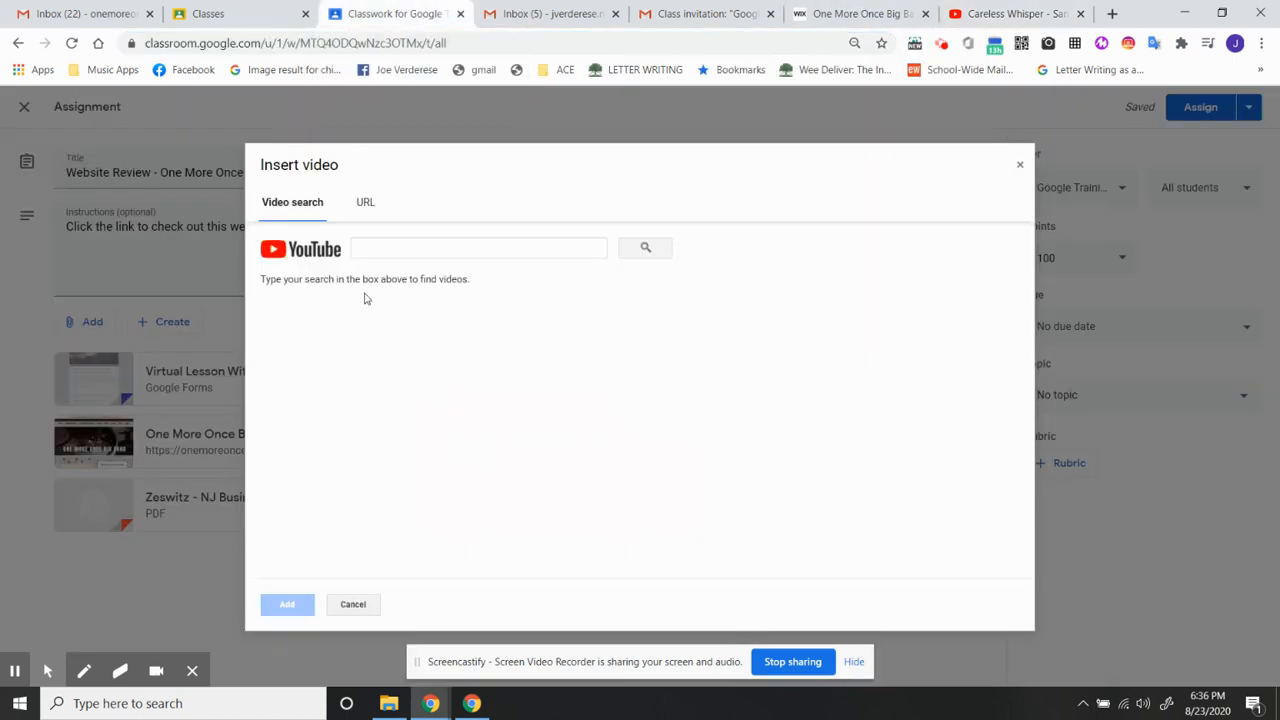
pyautogui.click(397, 247)
pyautogui.hotkey('ctrl', 'v')
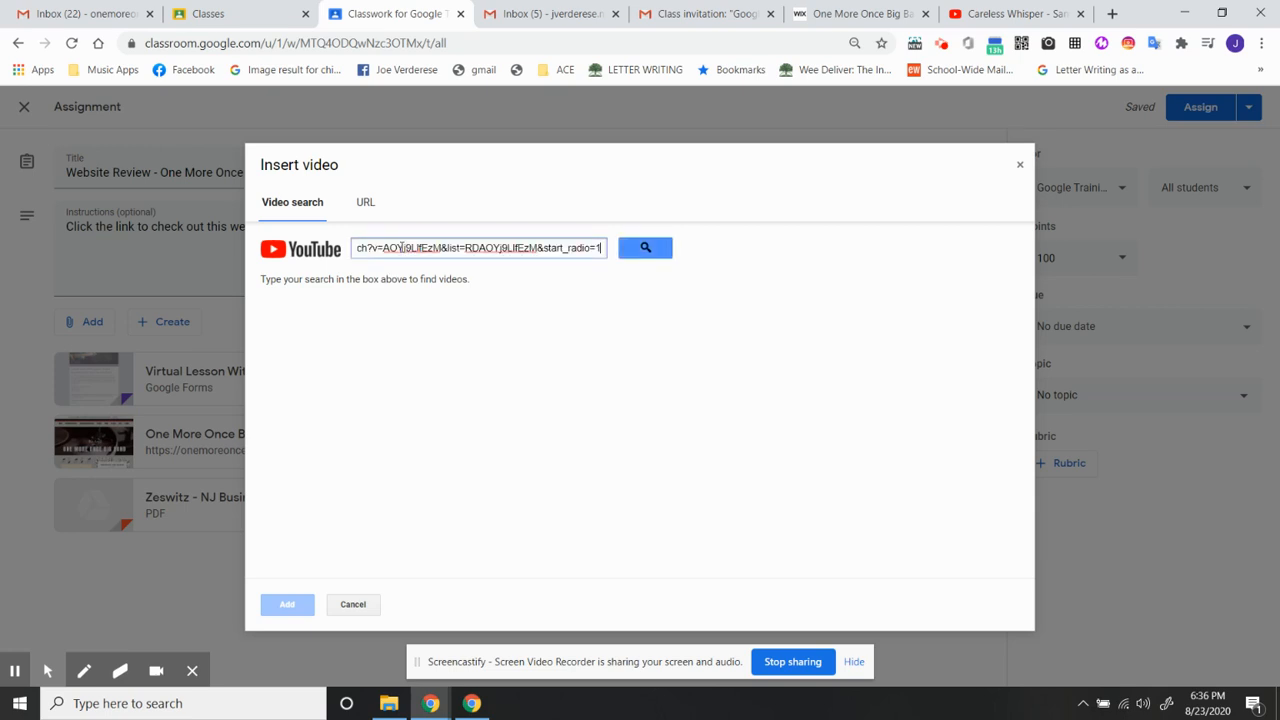
pyautogui.click(648, 250)
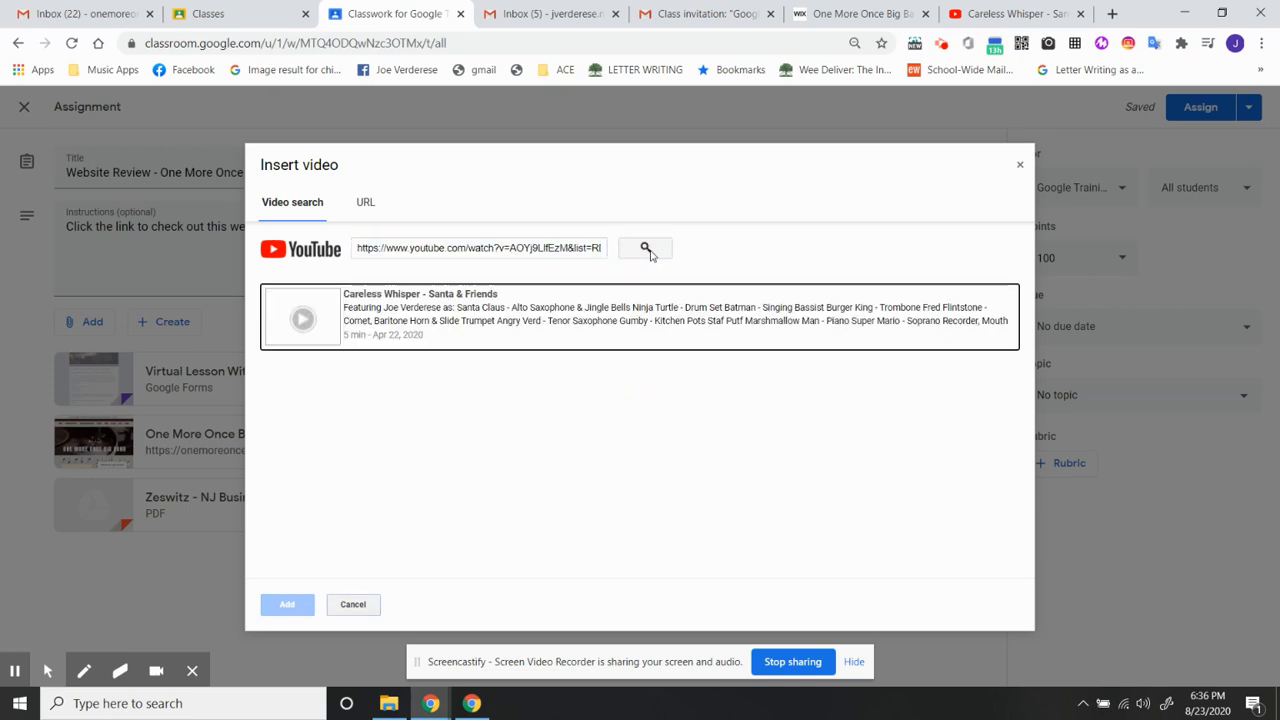
pyautogui.click(437, 316)
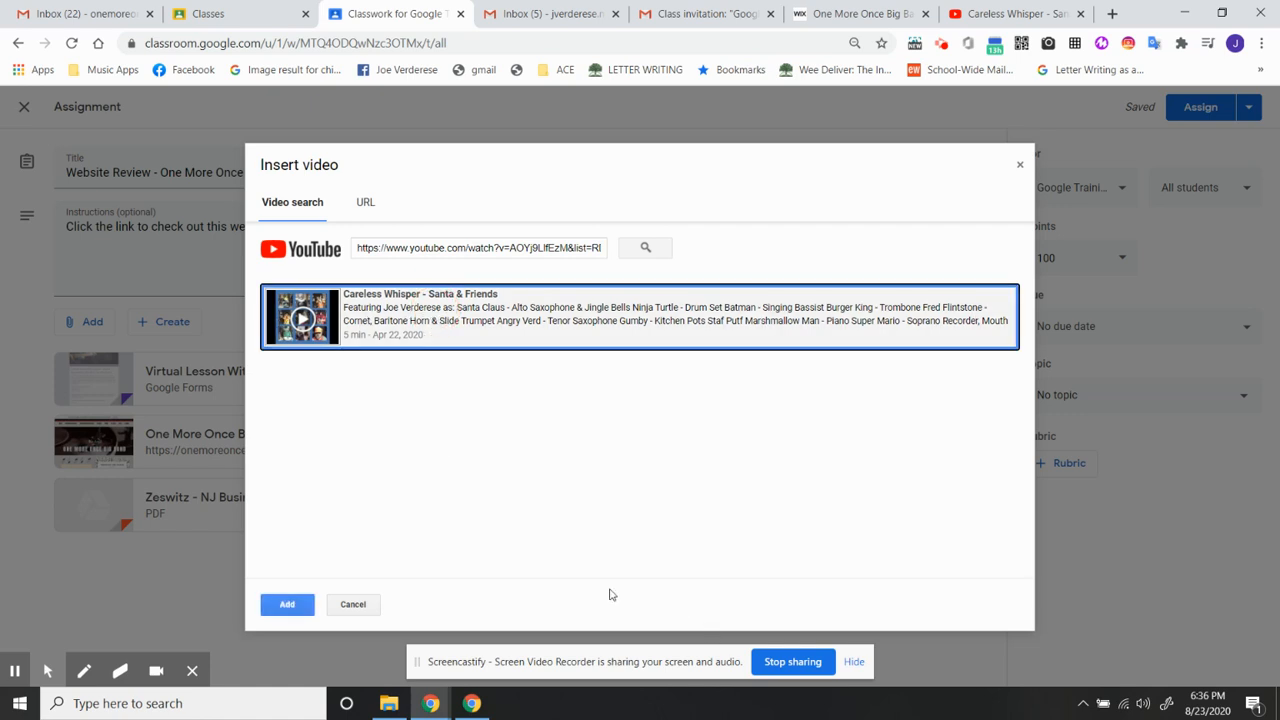
pyautogui.click(287, 604)
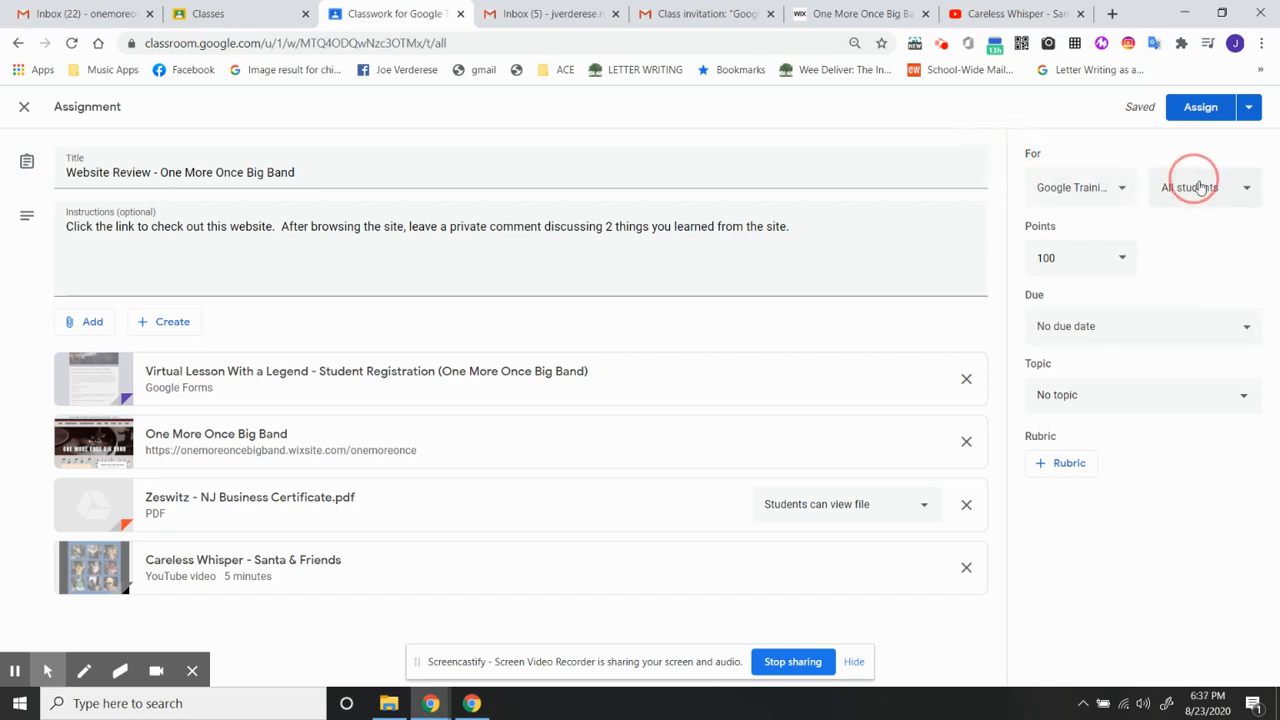
# - Limit the assignment to the first listed student by deselecting the other one, and check which classes it can be posted to
pyautogui.click(1230, 188)
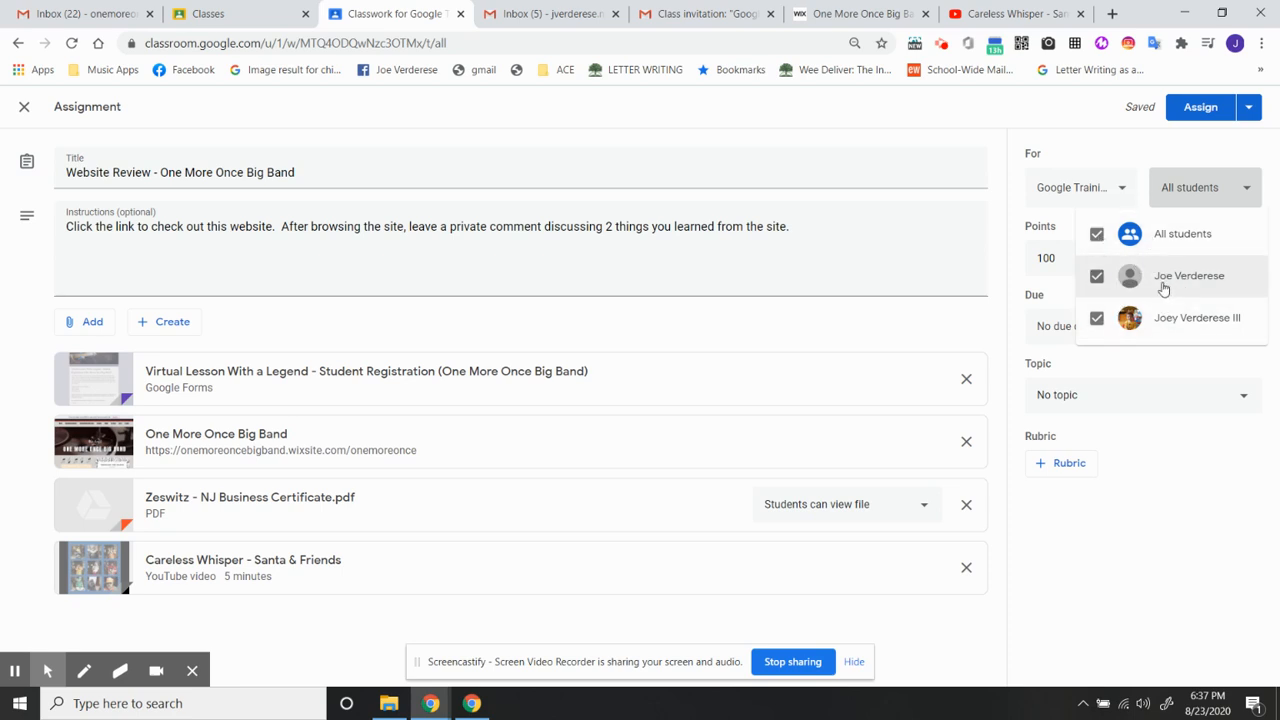
pyautogui.click(1098, 322)
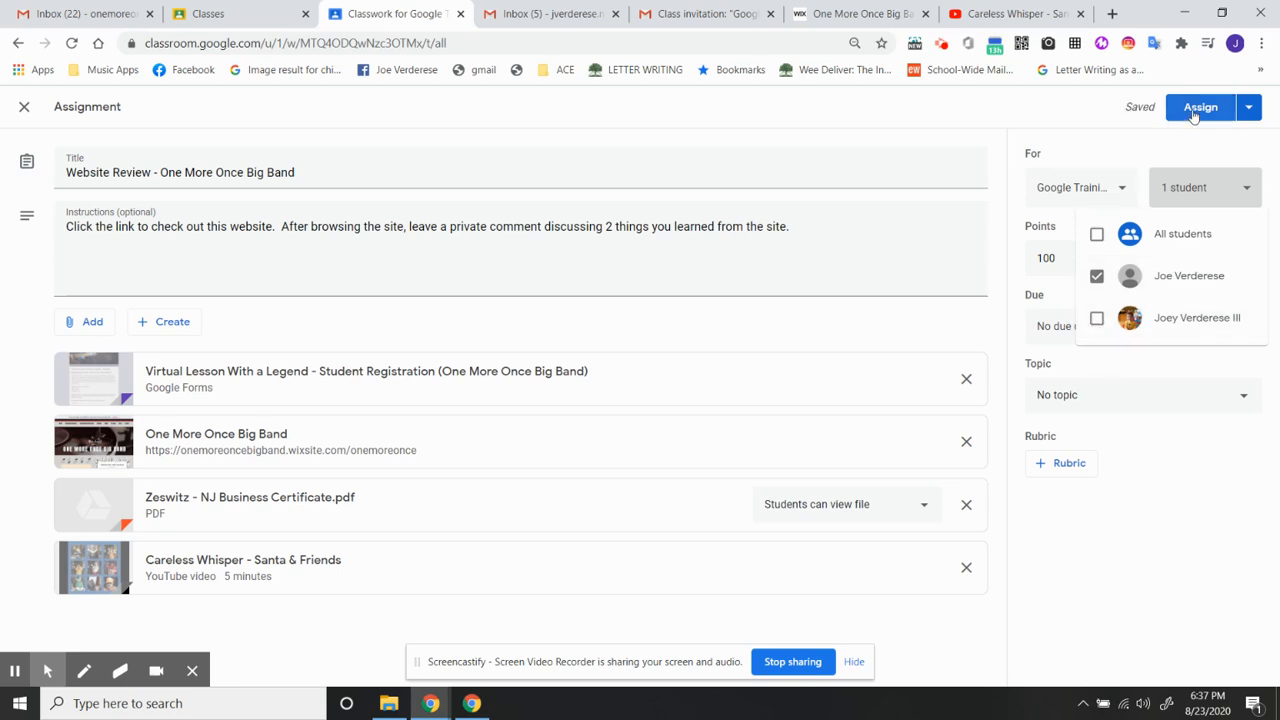
pyautogui.click(1207, 455)
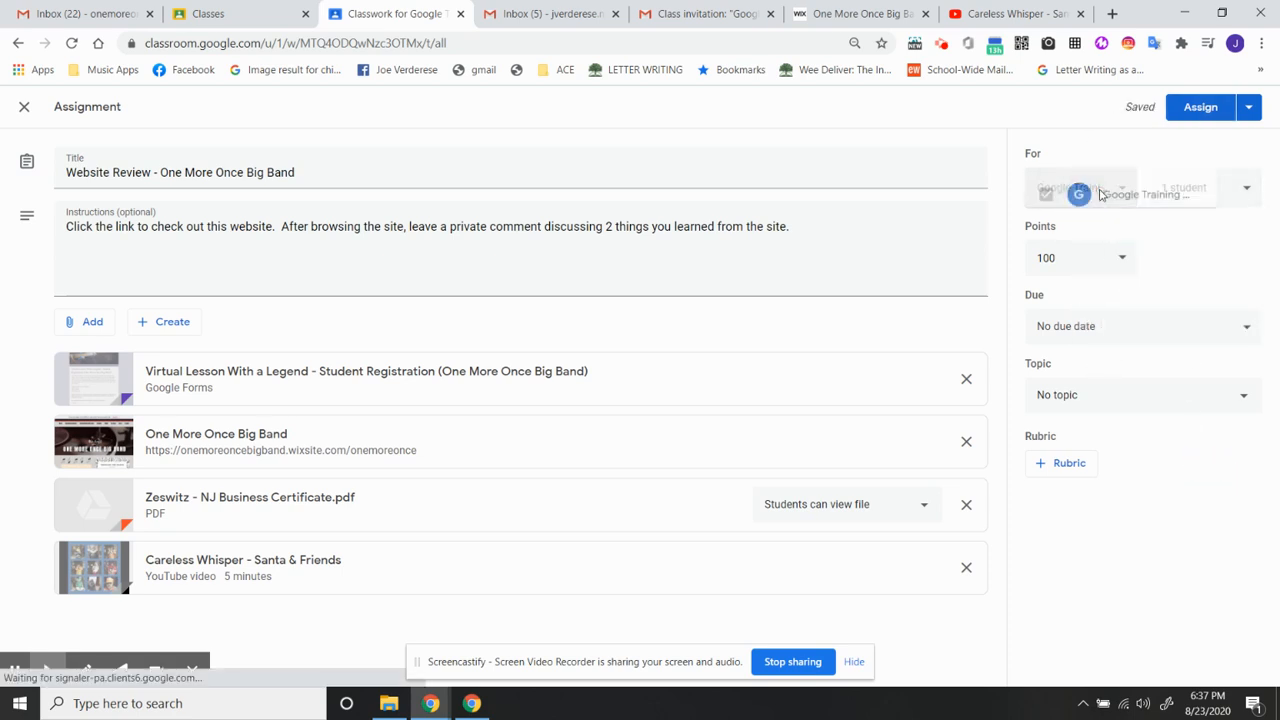
pyautogui.click(1100, 190)
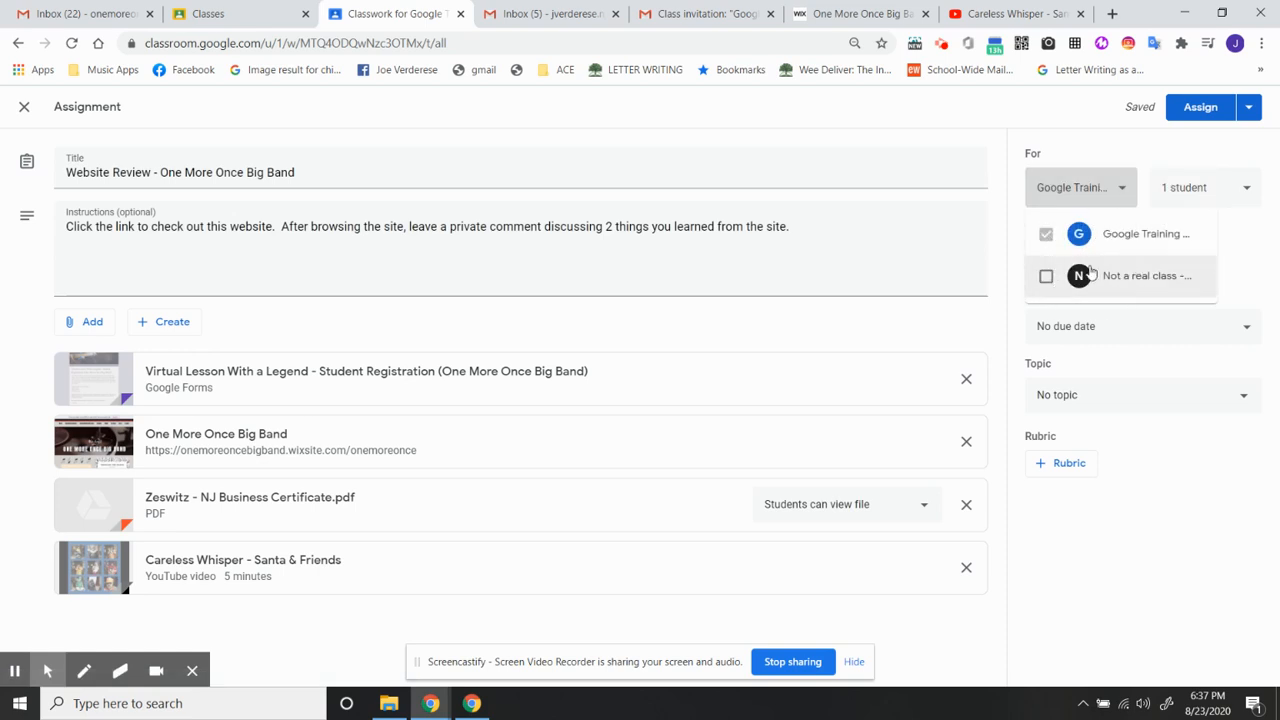
pyautogui.click(1209, 489)
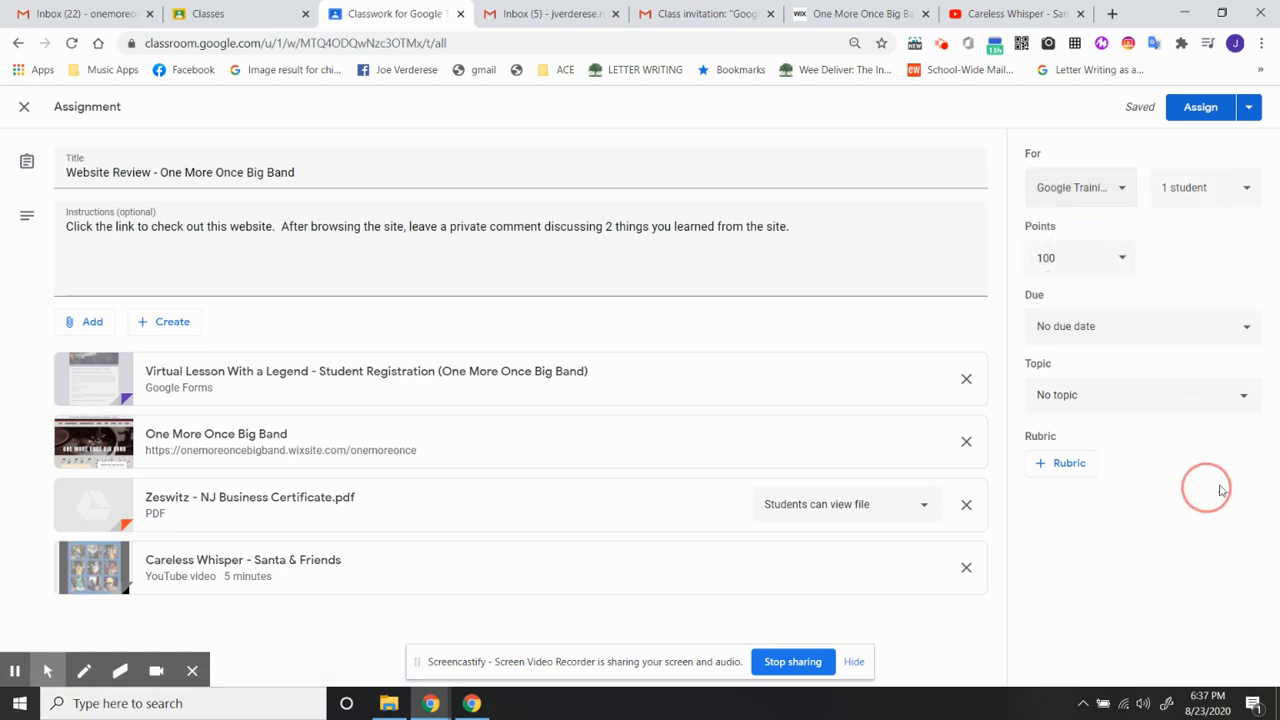
# - Set the assignment's points to 50
pyautogui.click(1122, 262)
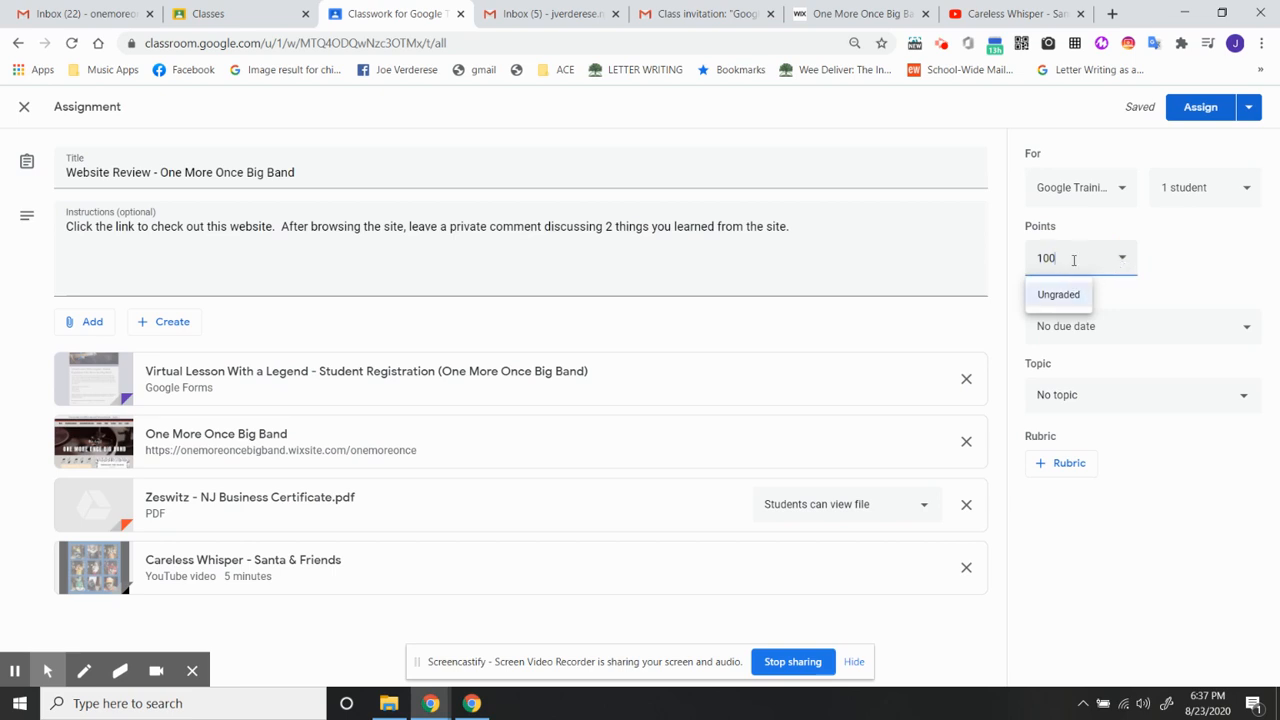
pyautogui.moveTo(1073, 260); pyautogui.dragTo(989, 257)
pyautogui.write('50')
pyautogui.press('Tab')
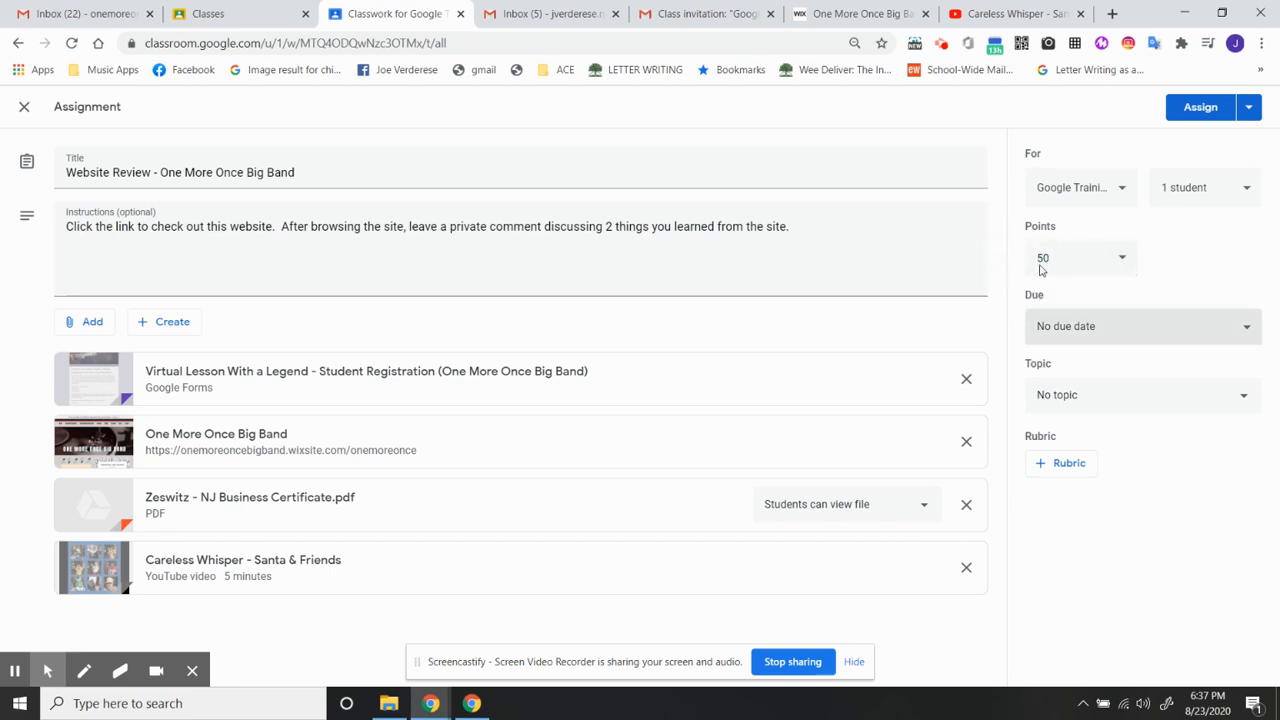
# - Try the Ungraded option for the assignment and set its points back to 50
pyautogui.click(1124, 264)
pyautogui.click(1050, 298)
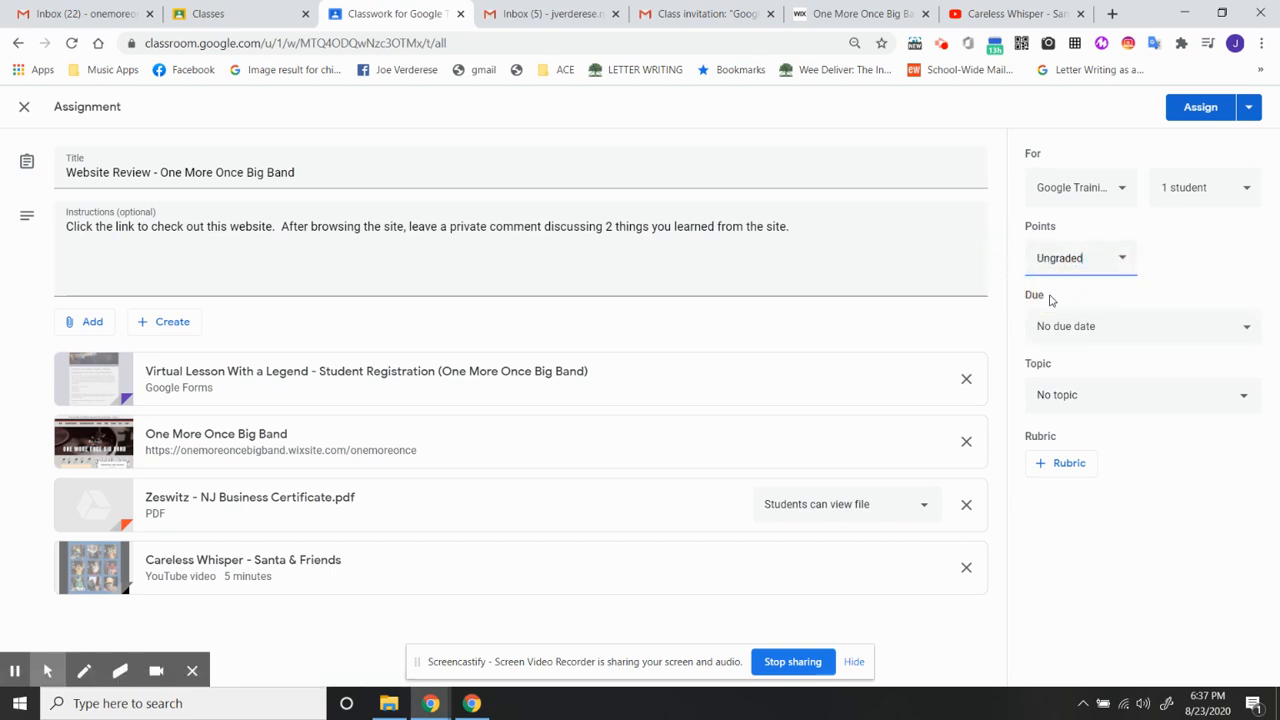
pyautogui.click(1122, 258)
pyautogui.doubleClick(1080, 258)
pyautogui.write('50')
pyautogui.press('Tab')
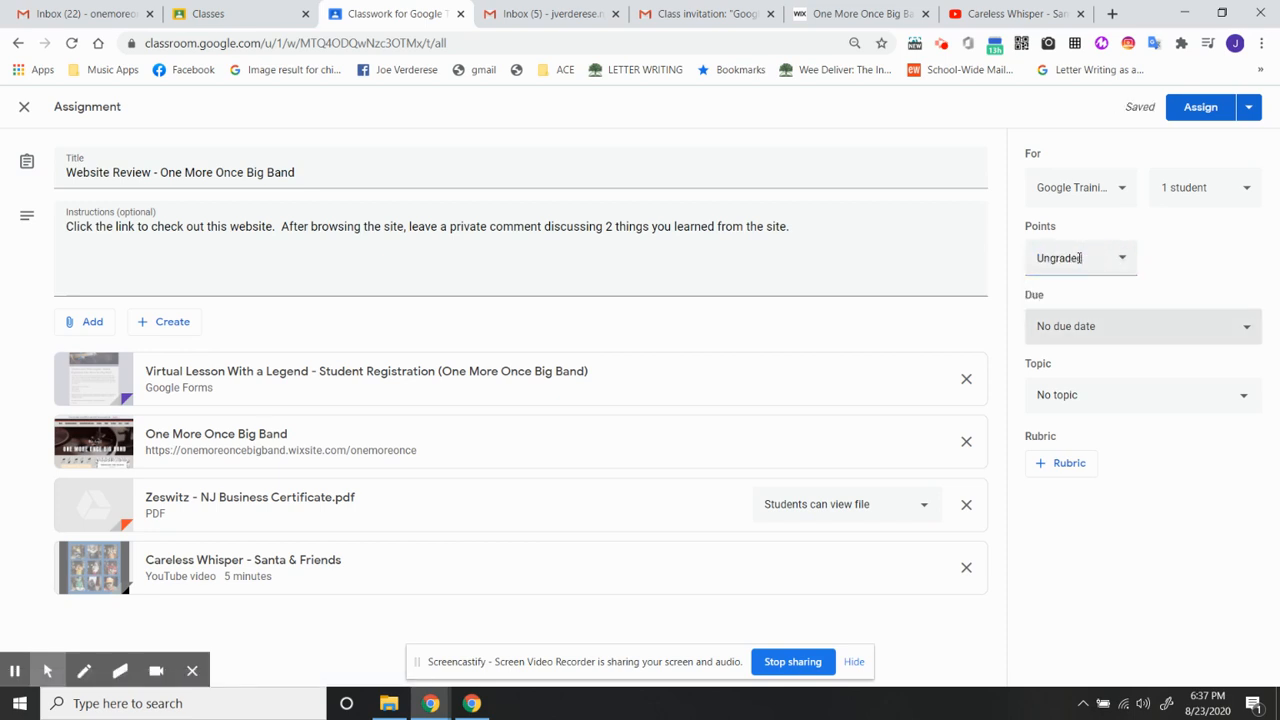
pyautogui.doubleClick(1078, 257)
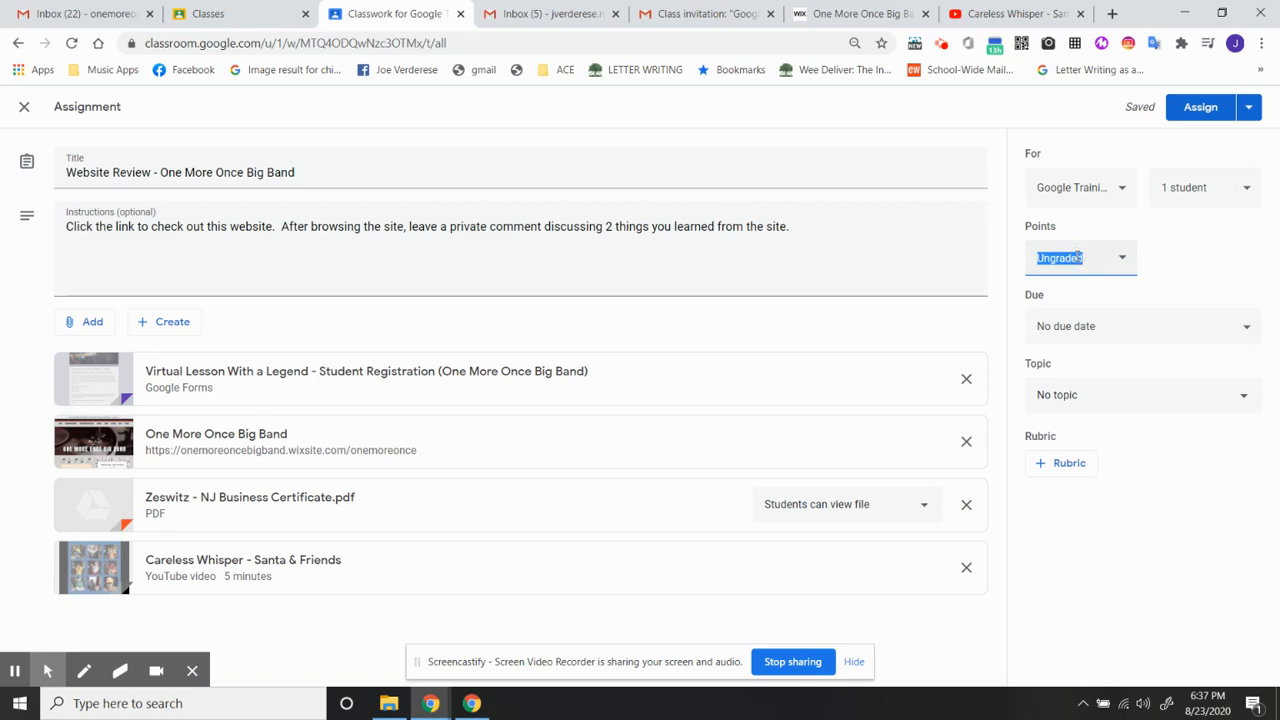
pyautogui.write('50')
pyautogui.click(1206, 260)
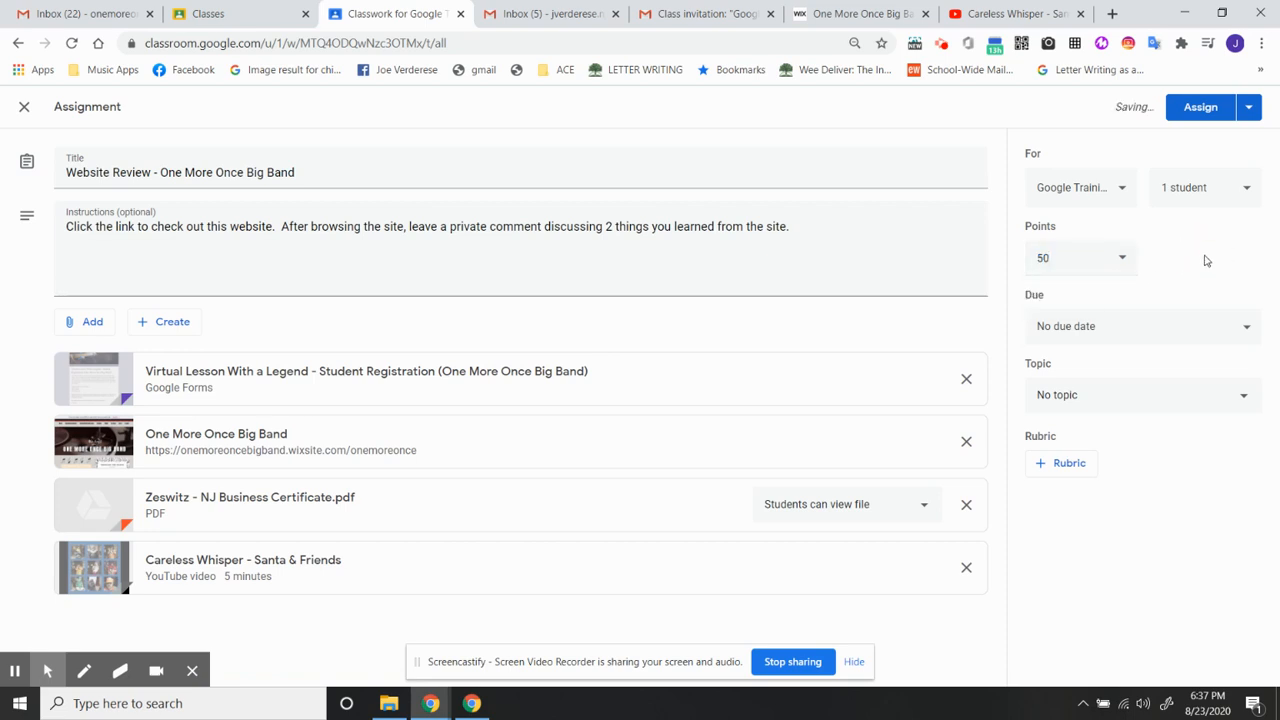
# - Set the assignment's due date to Aug 26, 2020 with a due time of 3:00 PM
pyautogui.click(1177, 328)
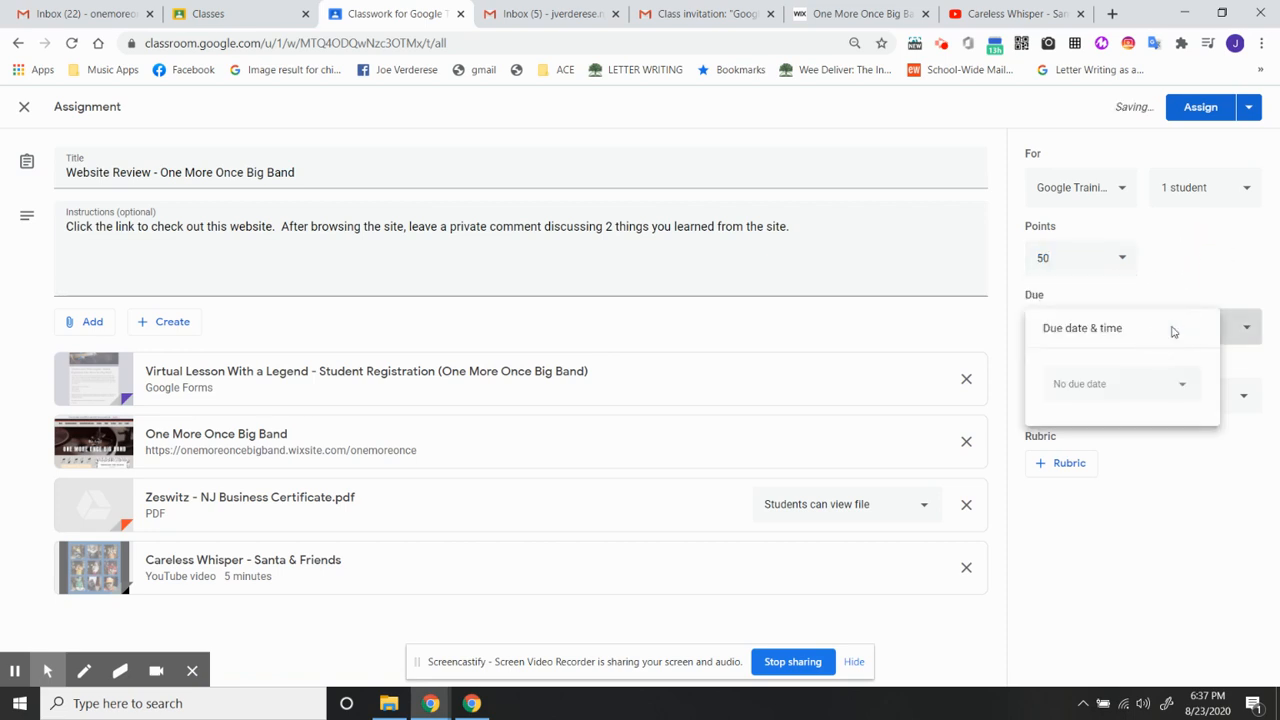
pyautogui.click(1117, 390)
pyautogui.click(1137, 548)
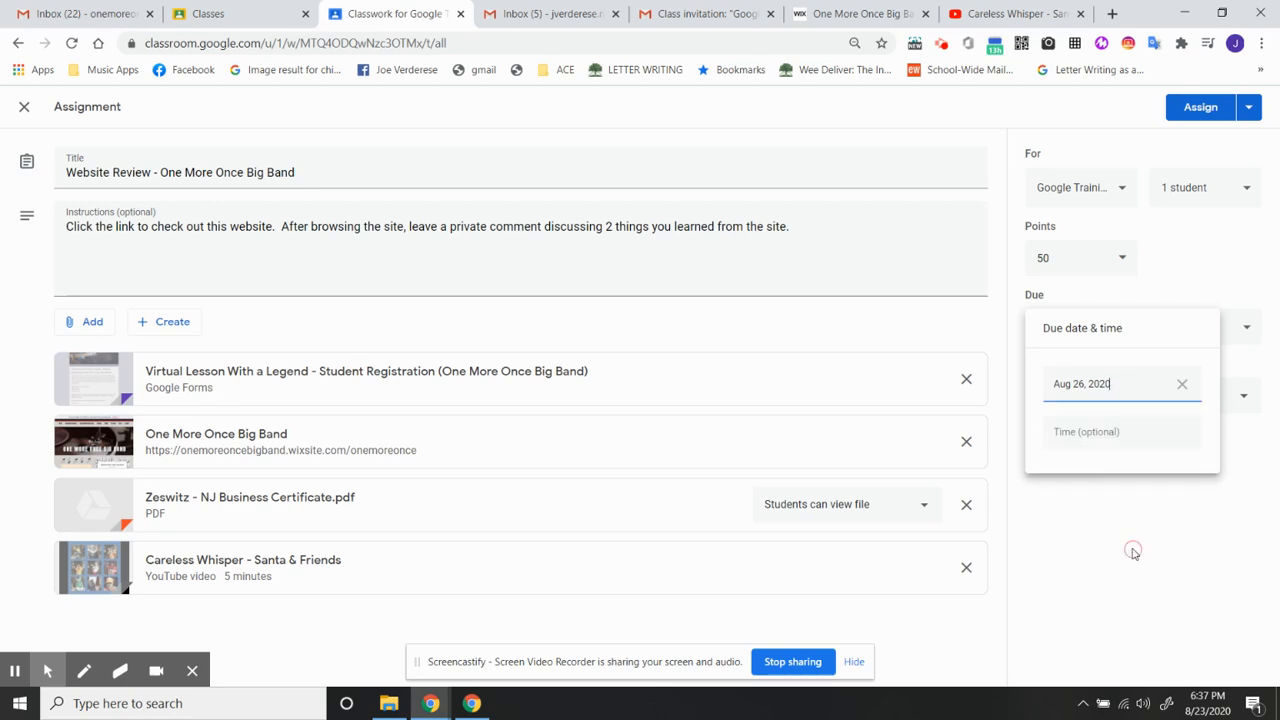
pyautogui.click(1115, 430)
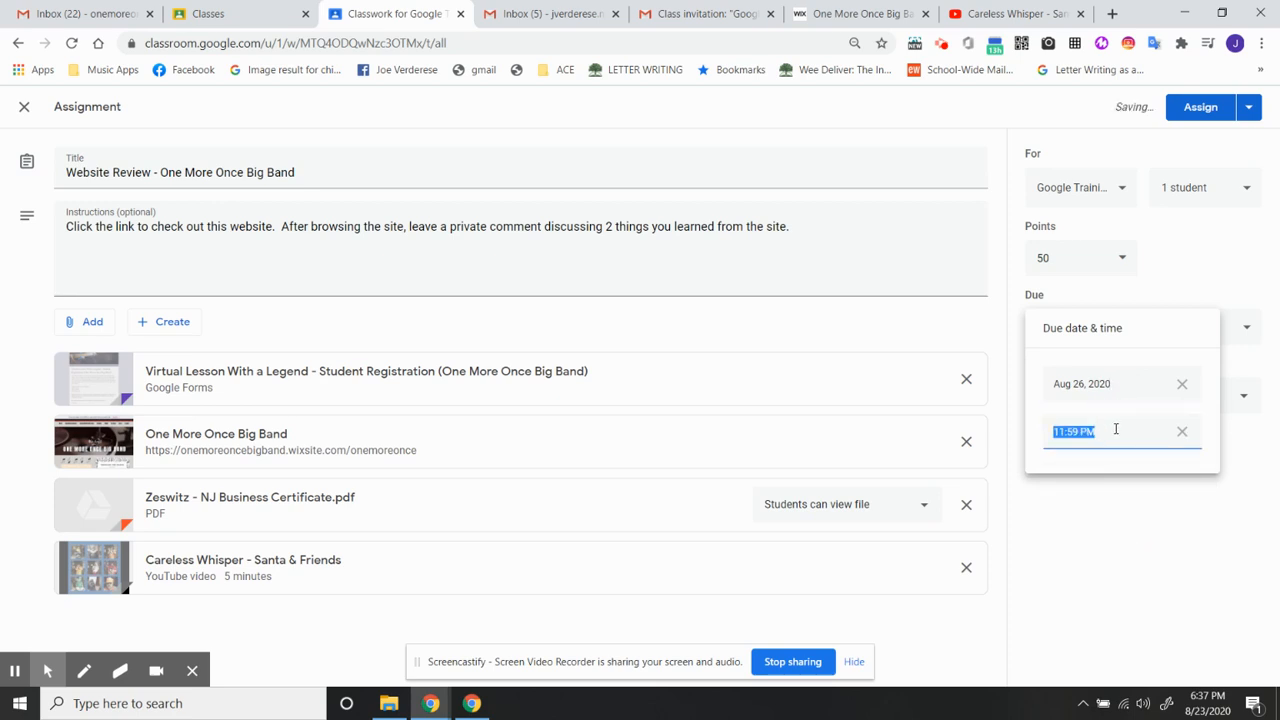
pyautogui.write('3:00pm')
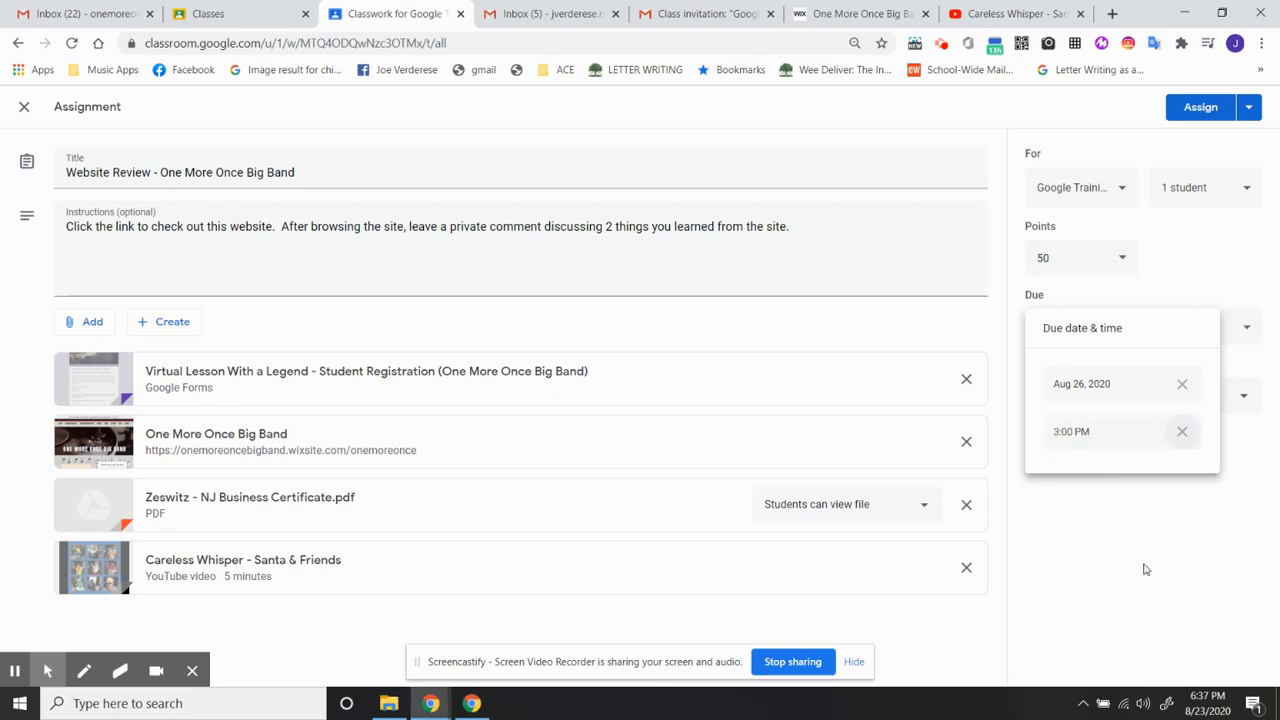
pyautogui.click(1145, 567)
# - Create a new topic named "Homework" for the assignment
pyautogui.click(1099, 399)
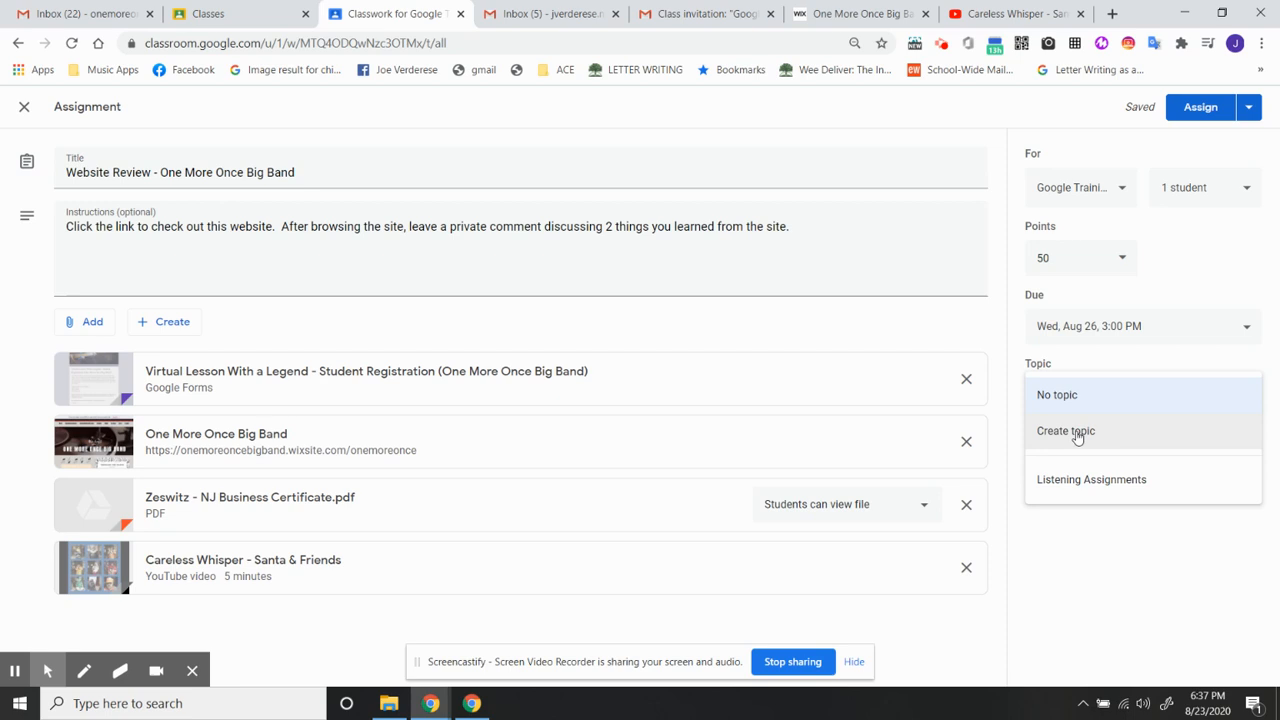
pyautogui.click(1078, 434)
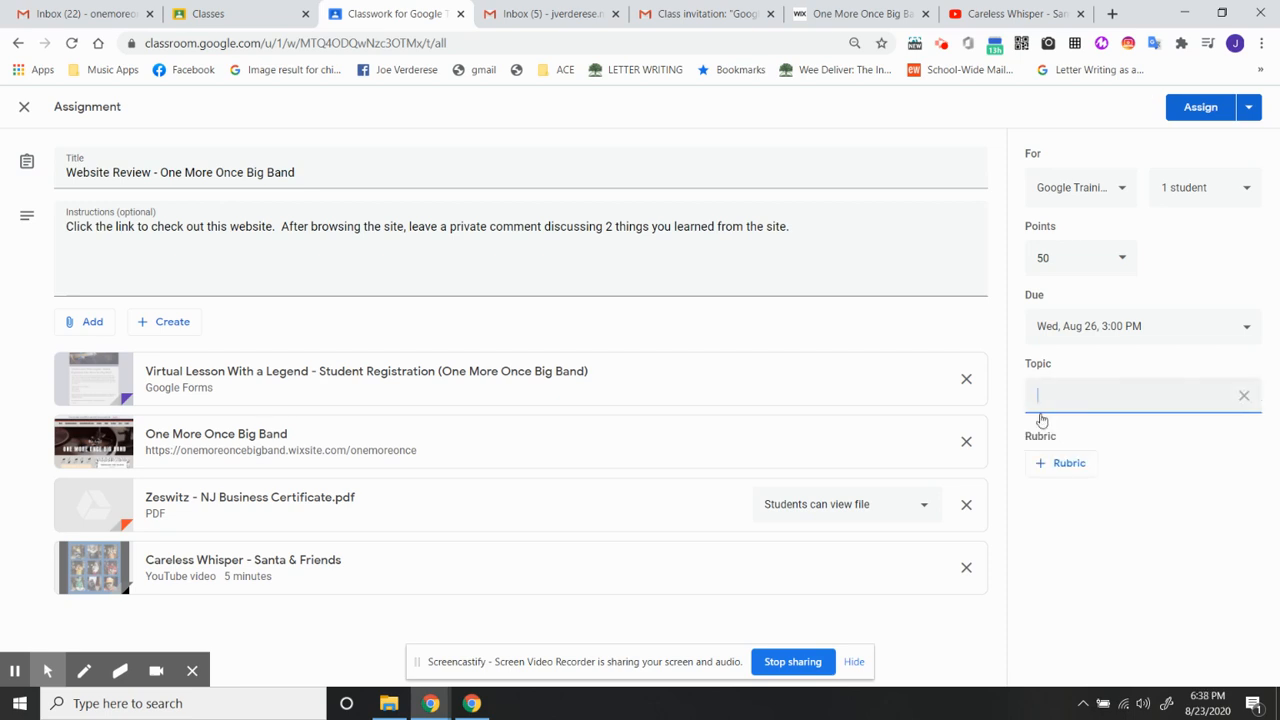
pyautogui.write('Homework')
pyautogui.click(1122, 560)
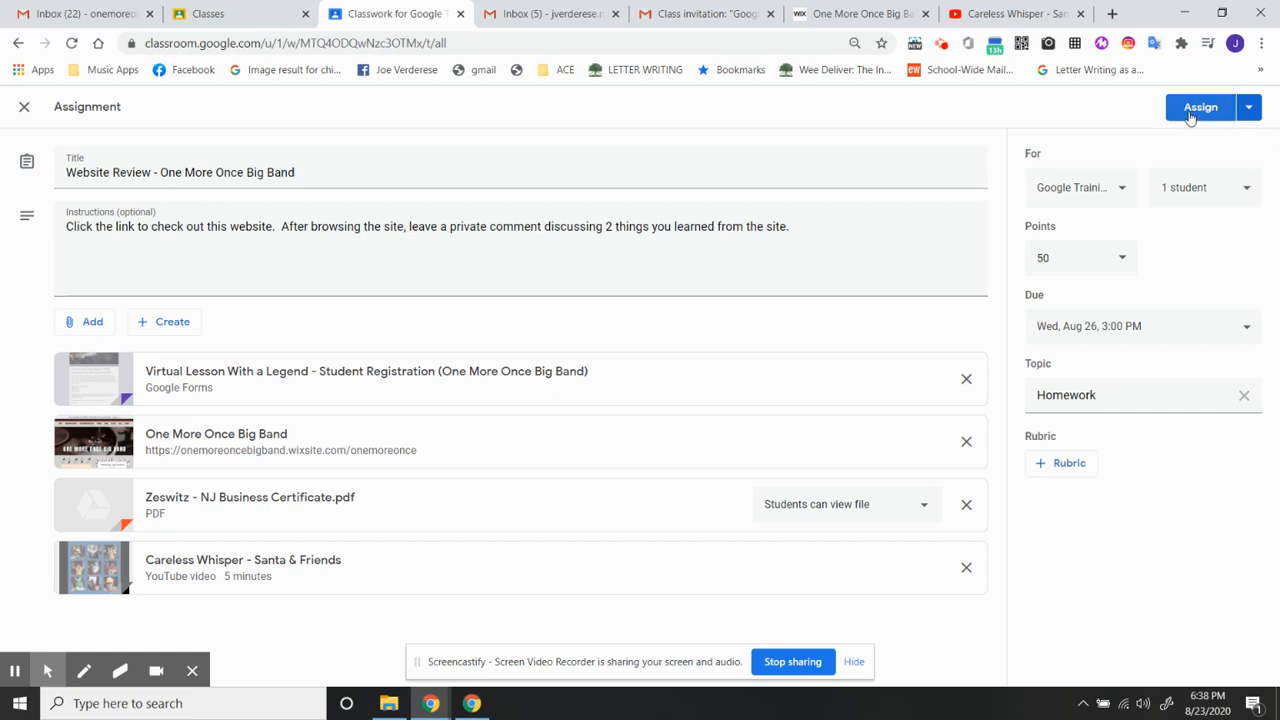
# - Try to schedule the assignment for Oct 1, 2020, and cancel the scheduling
pyautogui.click(1251, 110)
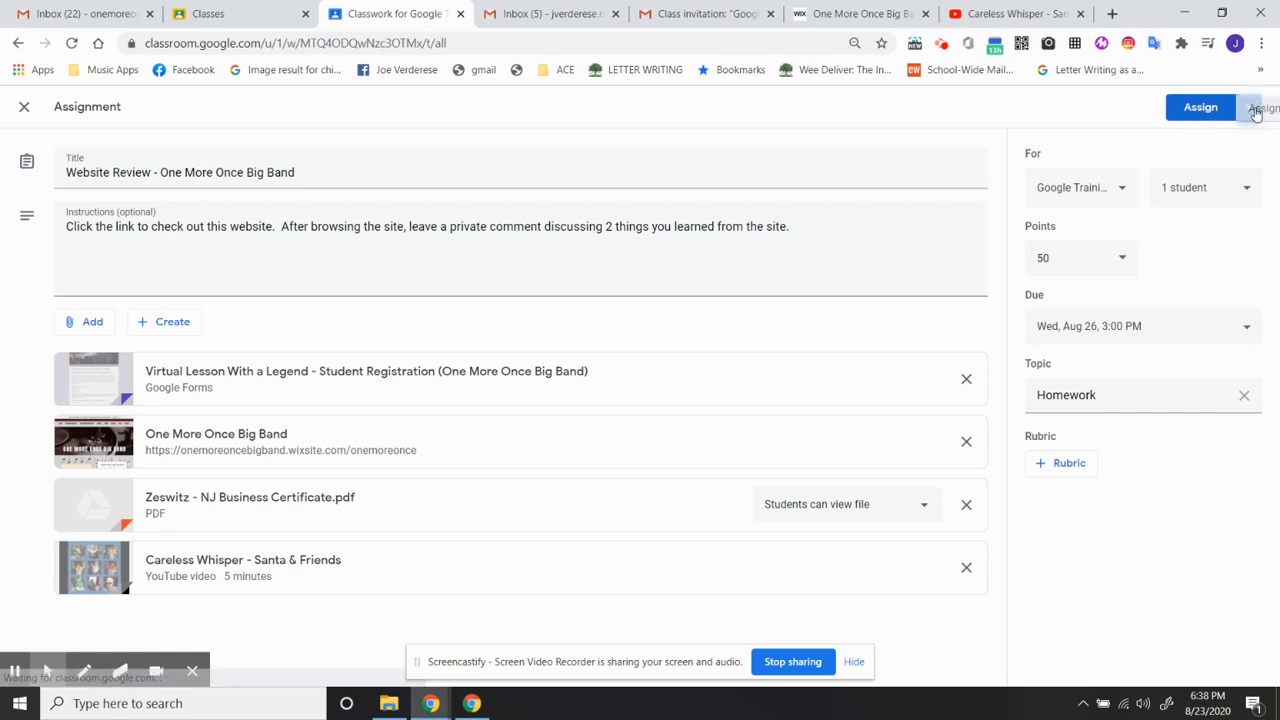
pyautogui.click(1197, 138)
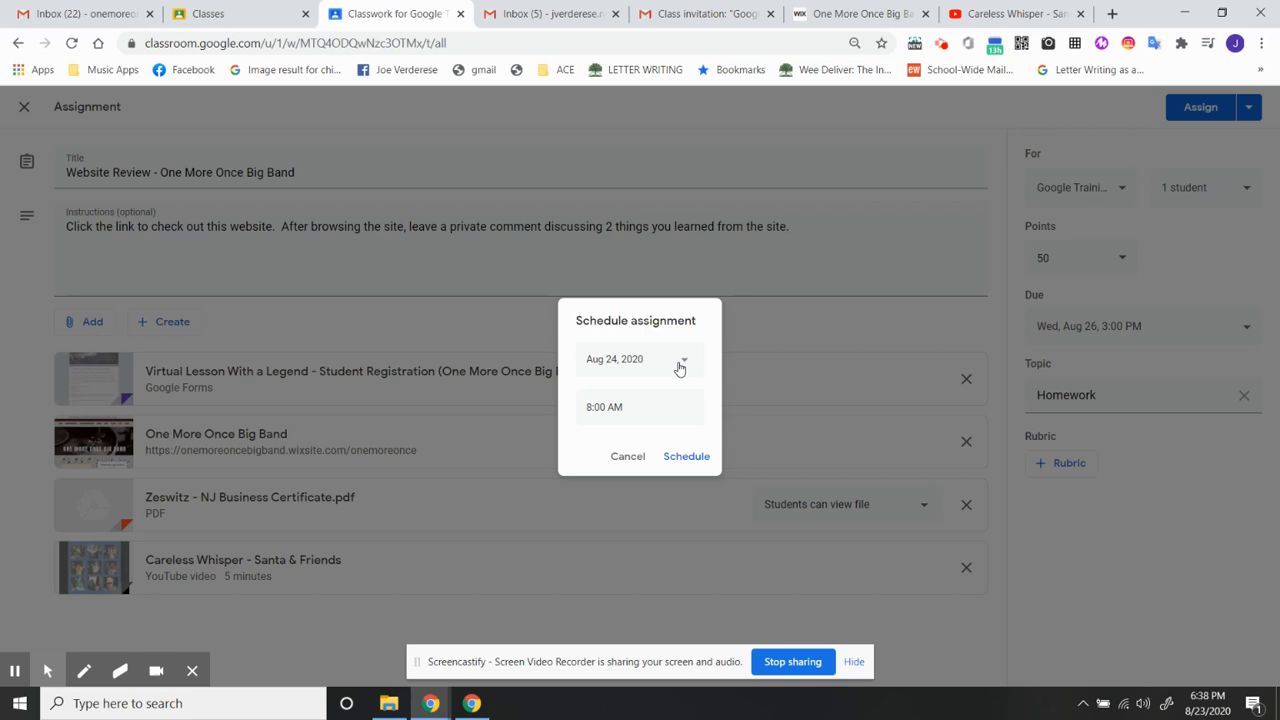
pyautogui.click(679, 366)
pyautogui.doubleClick(730, 395)
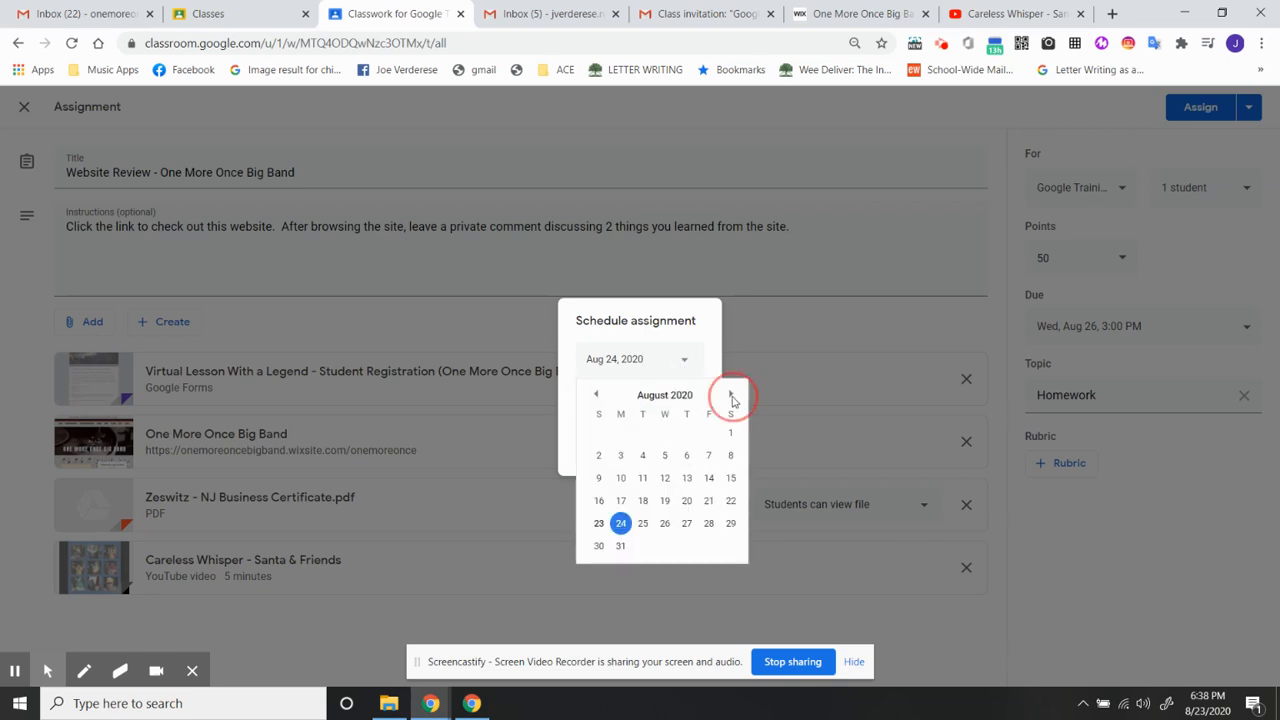
pyautogui.click(686, 433)
pyautogui.click(657, 406)
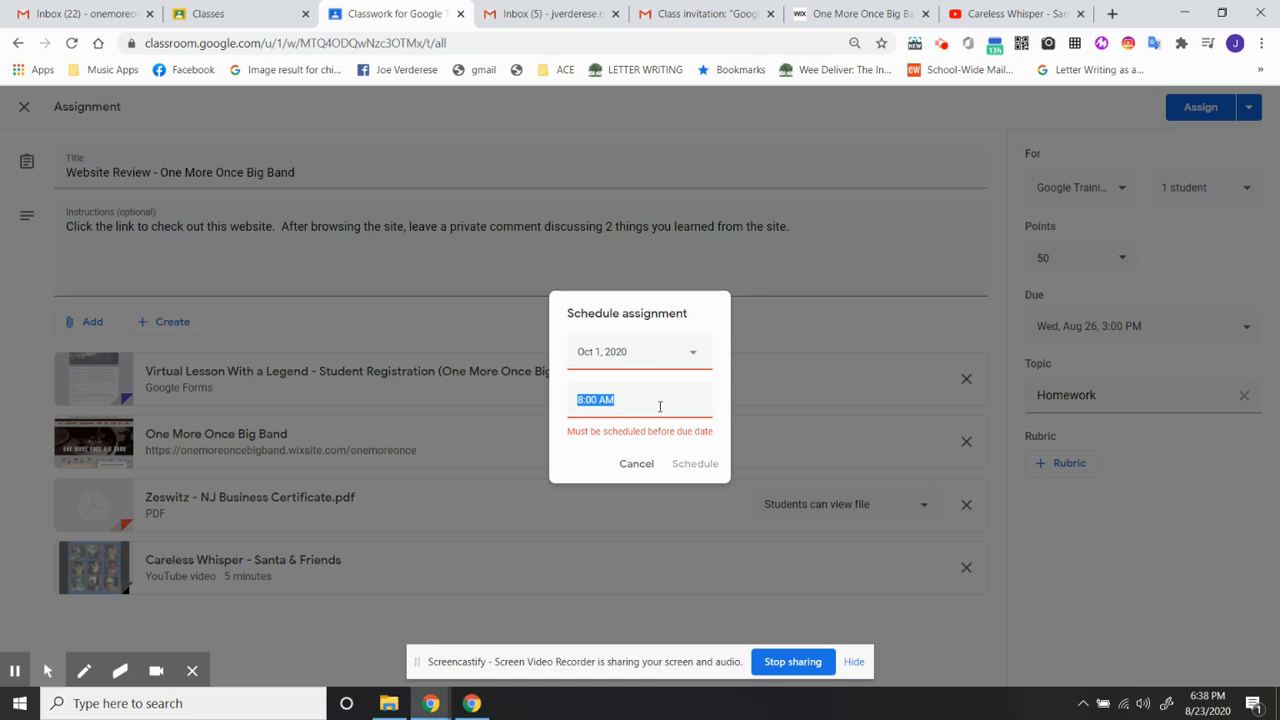
pyautogui.click(640, 465)
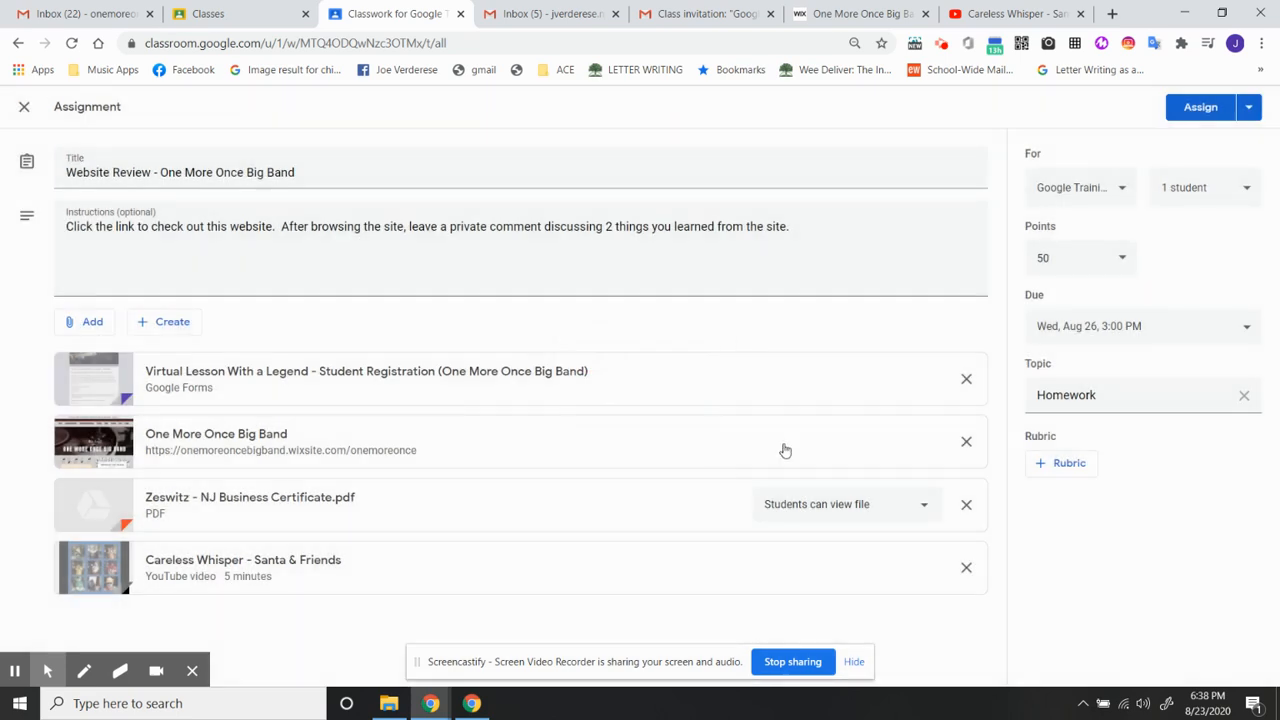
pyautogui.click(1248, 107)
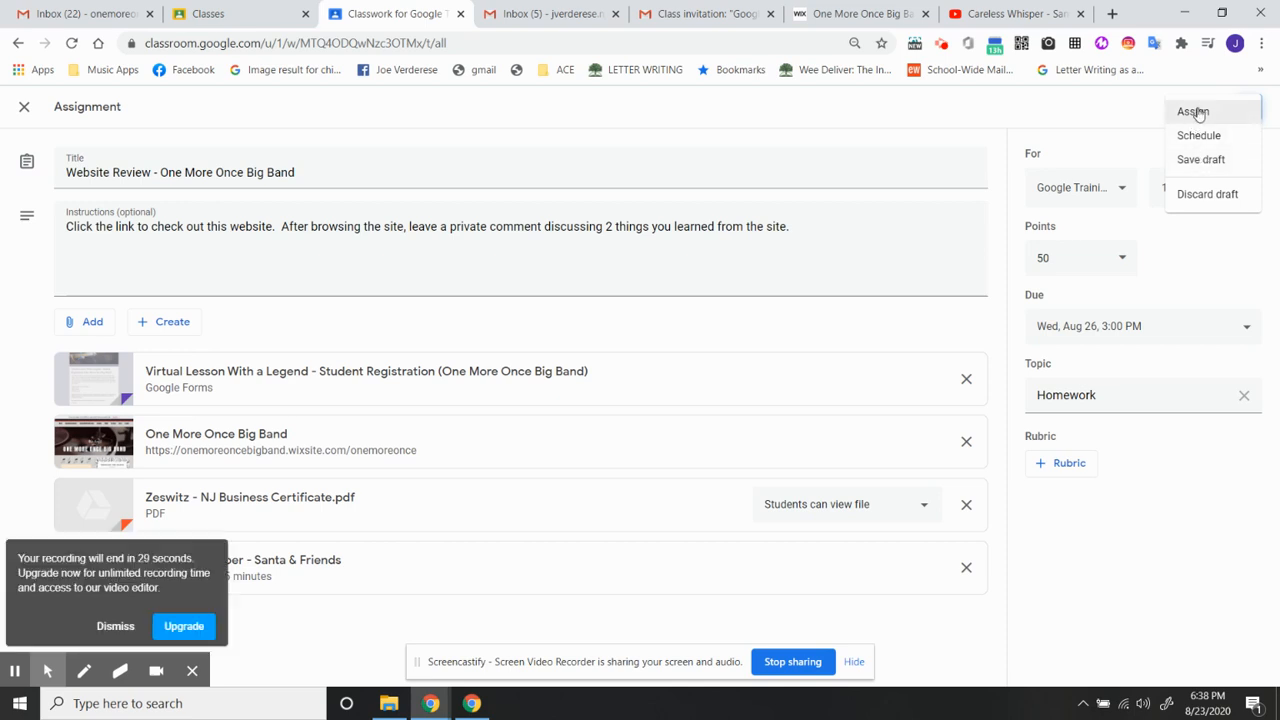
pyautogui.click(1097, 115)
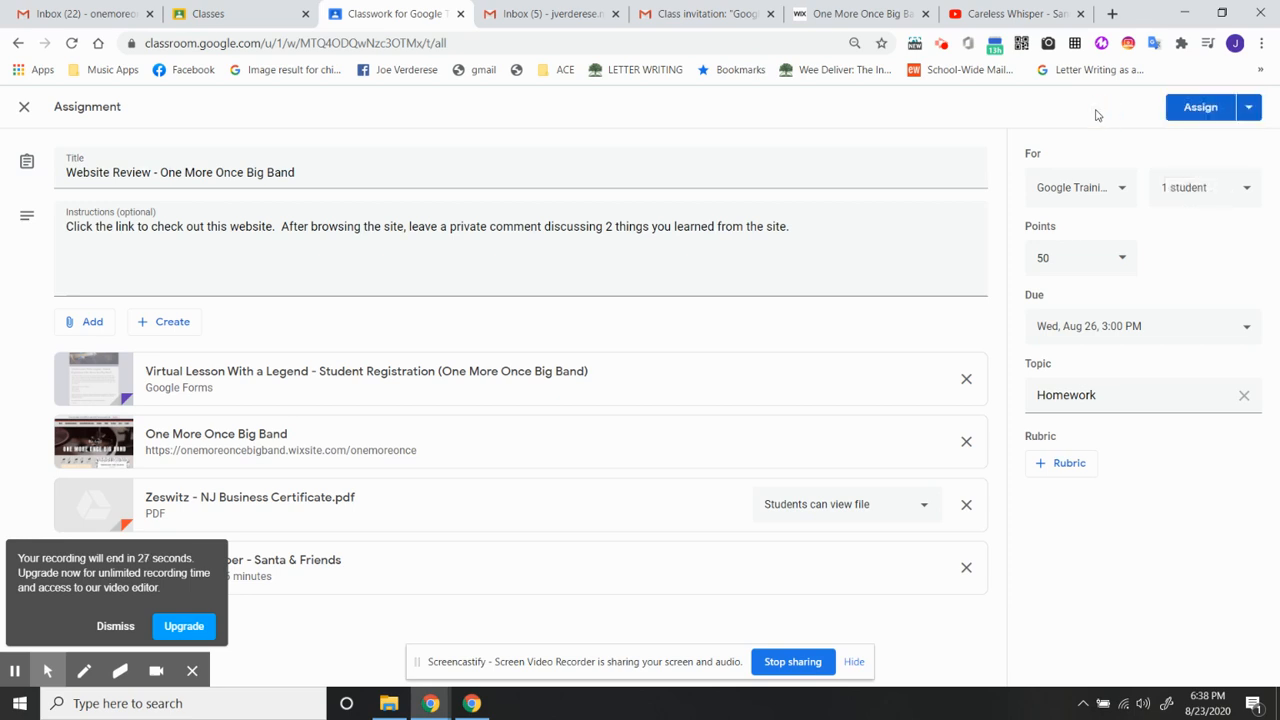